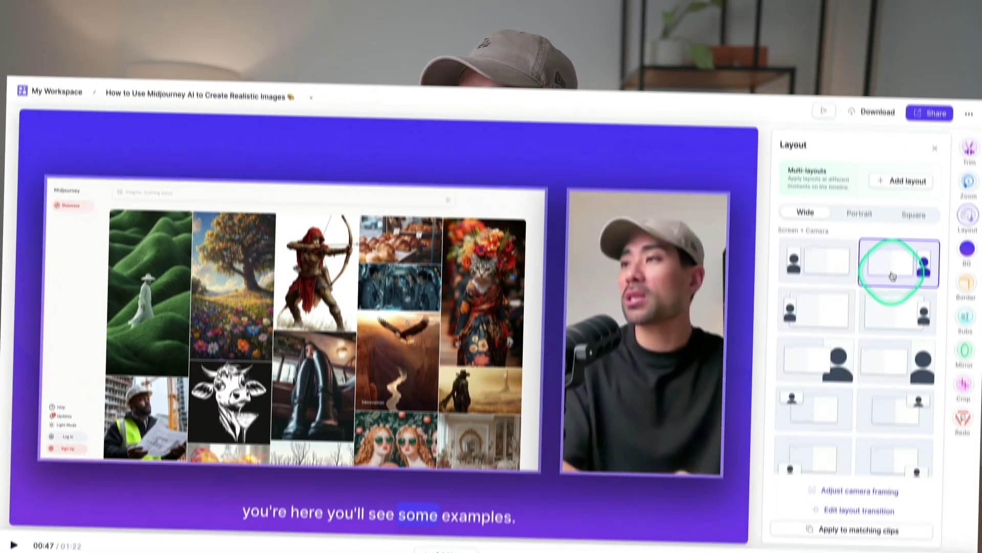
- Browse the wide screen-and-camera layouts and apply the one with a round camera bubble in the video's lower-right corner
scroll(893, 280, down, 4)
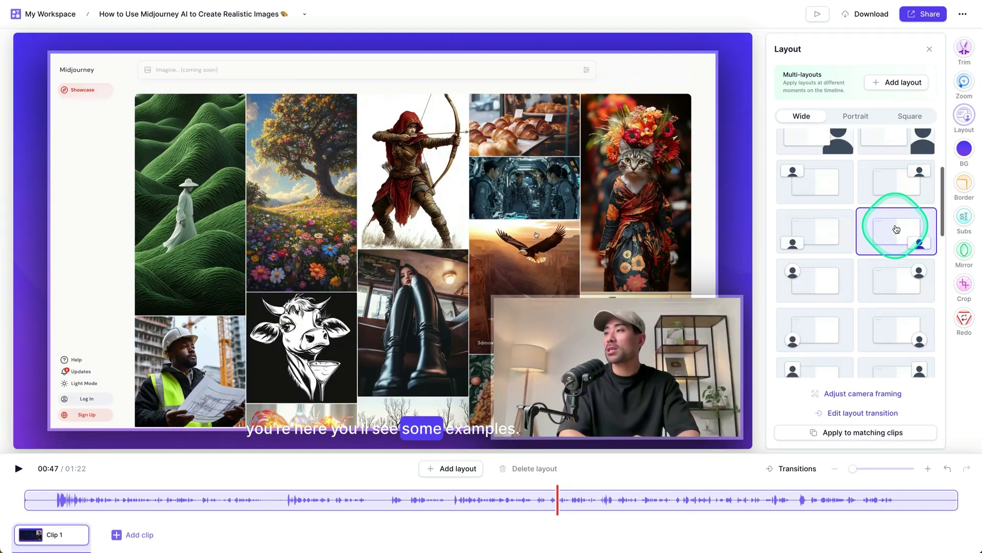
scroll(894, 225, down, 3)
click(898, 258)
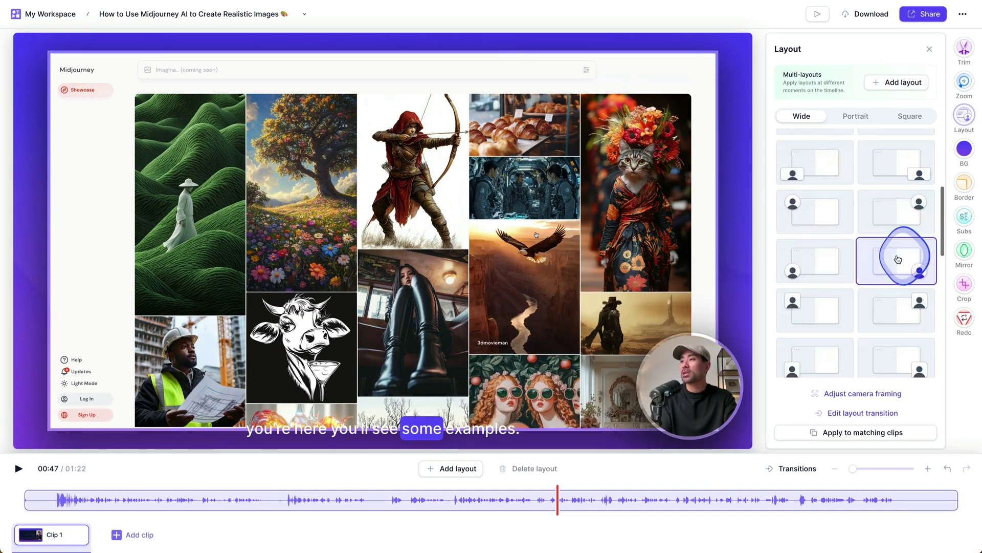
click(711, 403)
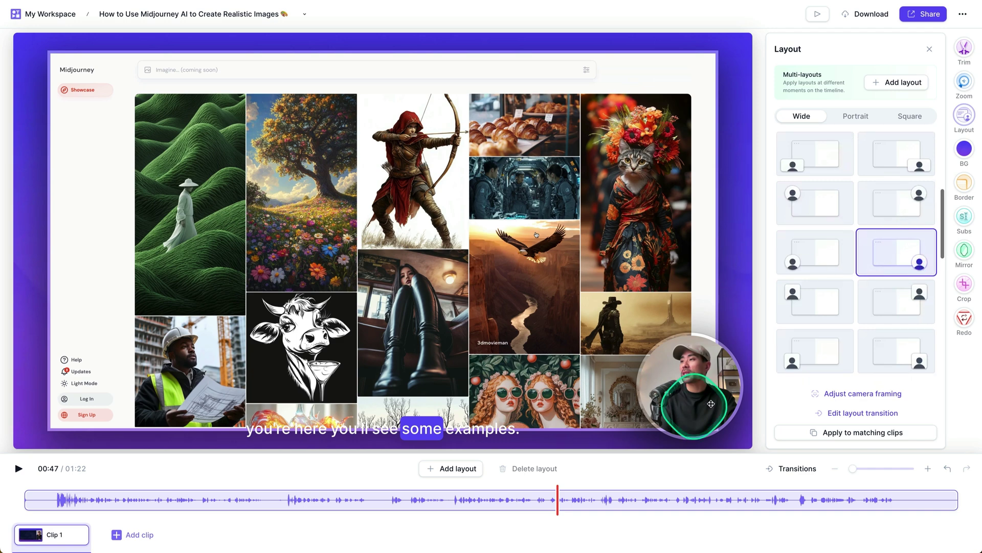
scroll(837, 317, down, 3)
click(825, 320)
click(978, 291)
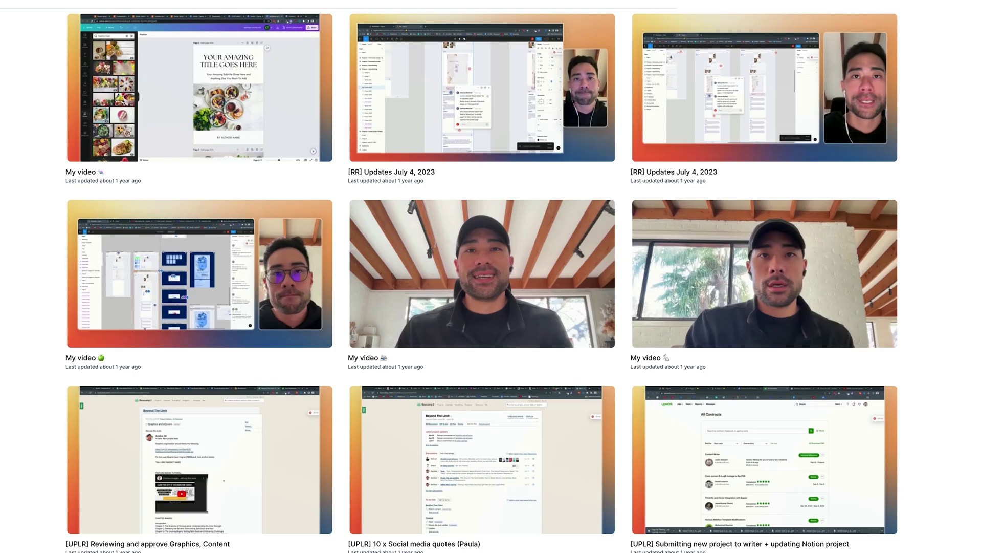
- Browse through the older recordings in the workspace's video library
scroll(491, 277, down, 6)
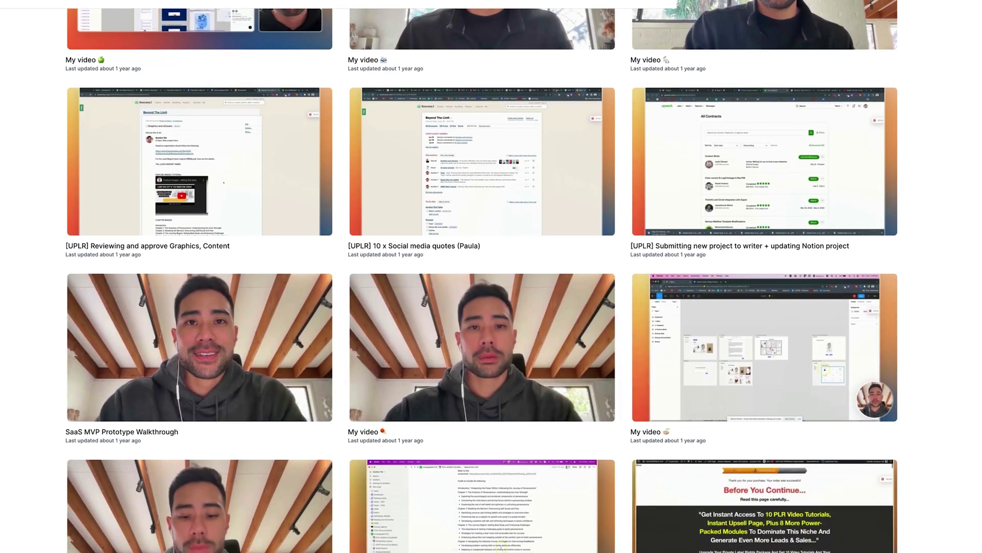
scroll(492, 276, down, 8)
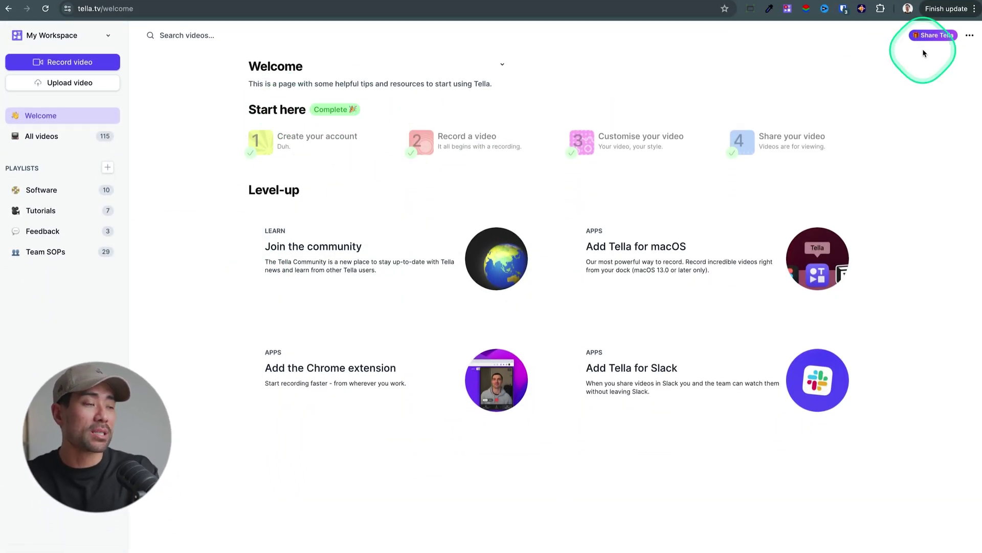
- Look at the Mac app and Chrome extension install options, and check that the Tella extension is pinned in the browser
click(969, 39)
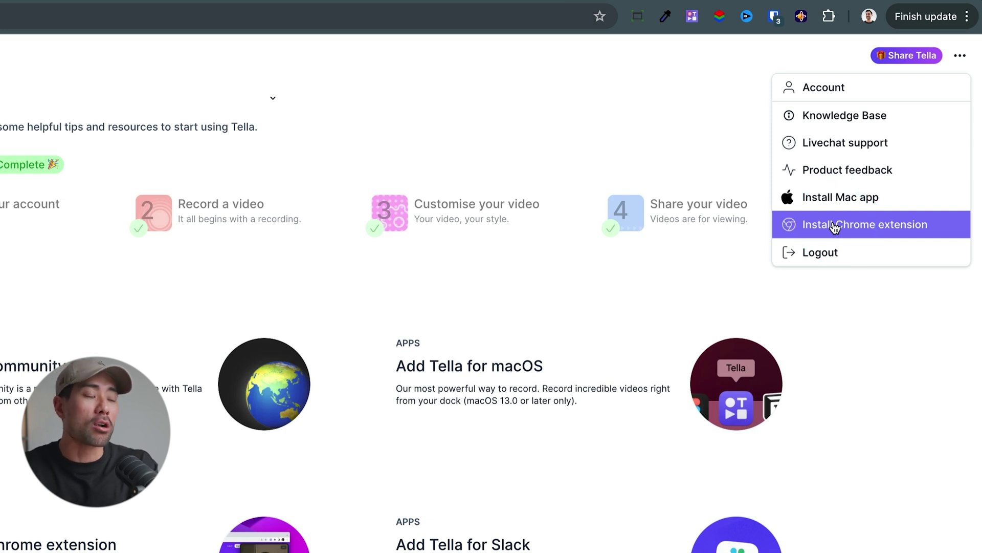
click(868, 343)
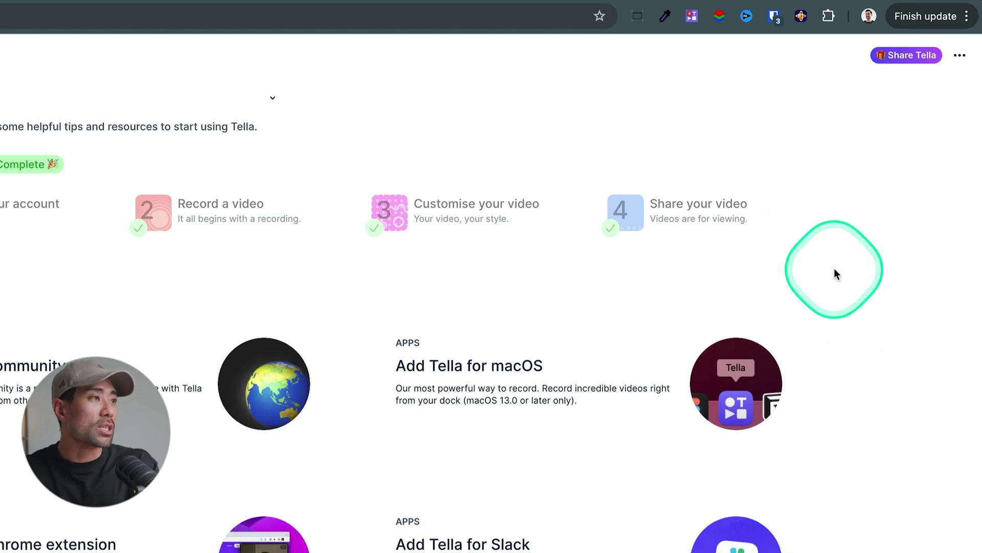
click(689, 20)
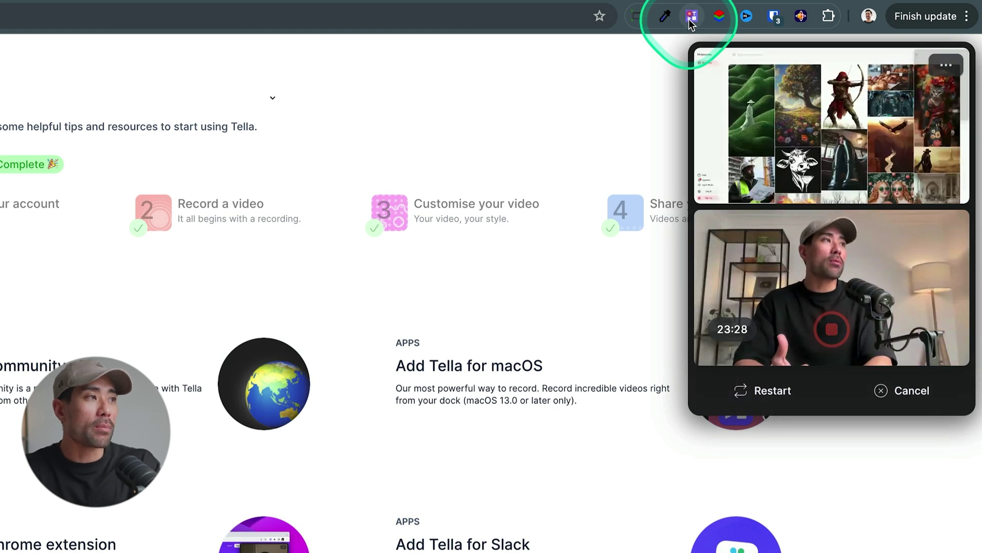
click(828, 17)
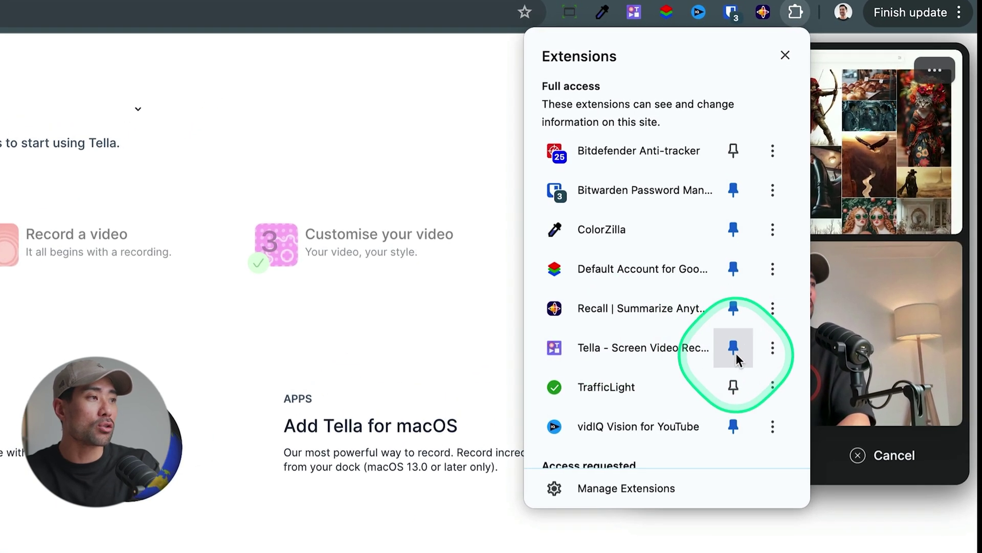
click(809, 471)
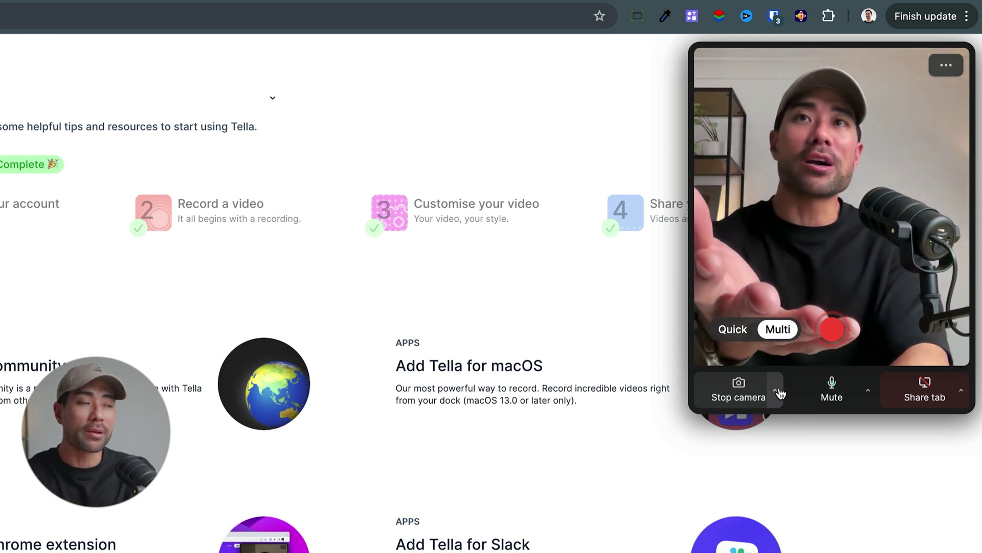
- Review the available camera sources, microphone sources and screen-sharing options in the recorder
click(776, 391)
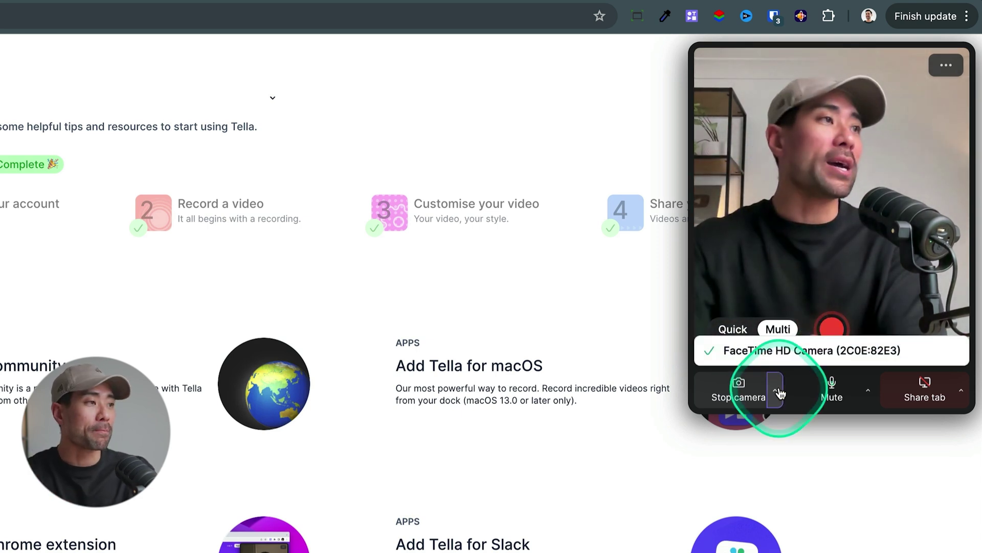
click(868, 399)
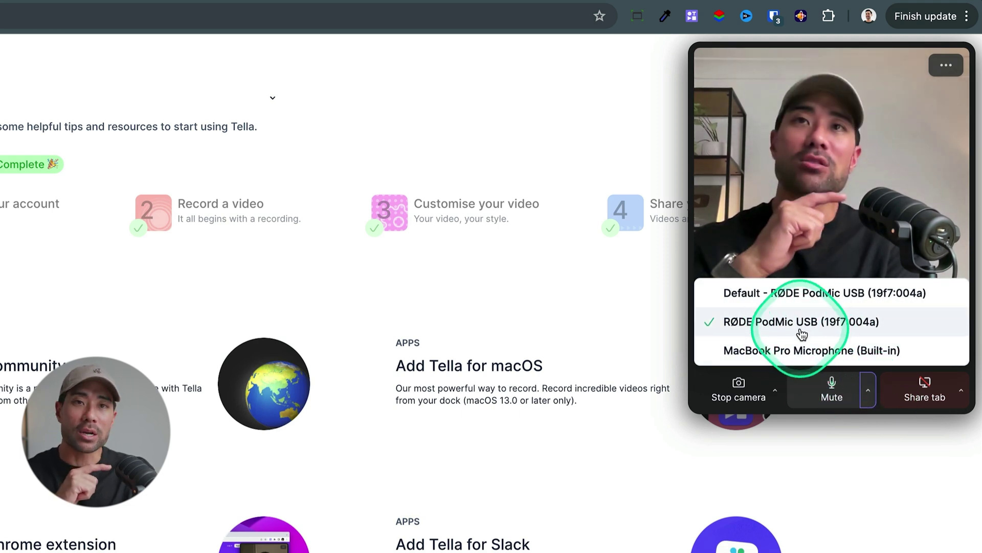
click(961, 393)
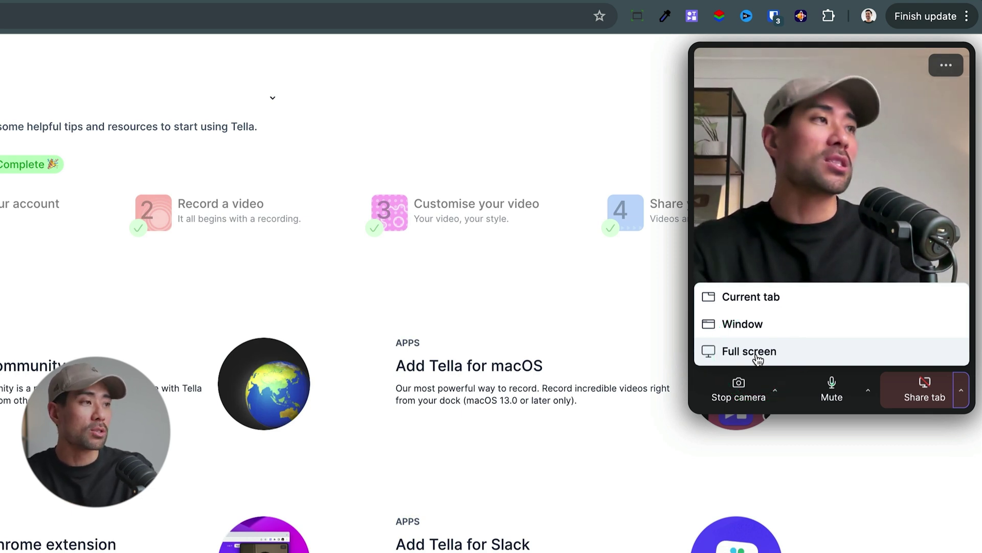
click(962, 392)
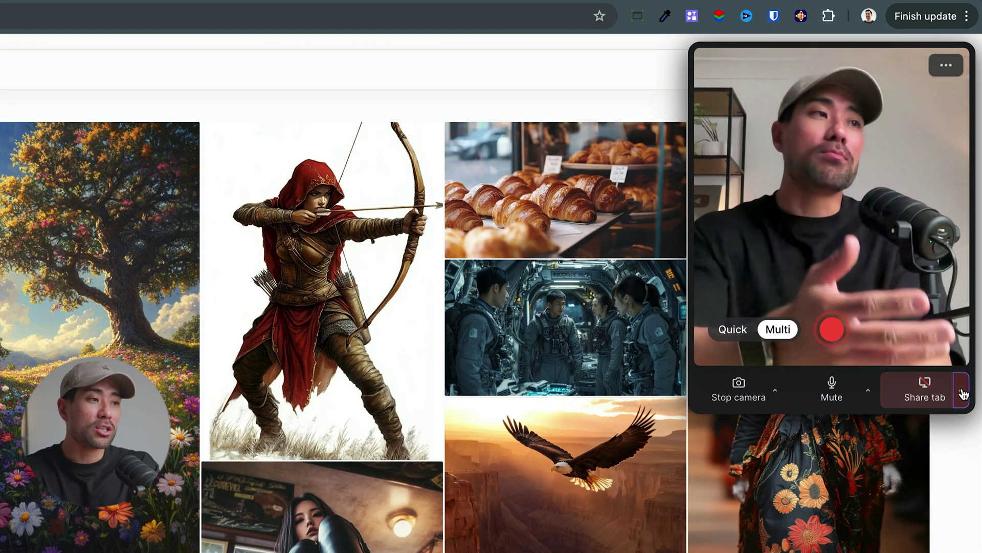
- Share the current tab showing the Midjourney showcase as the screen source for the recording
click(963, 391)
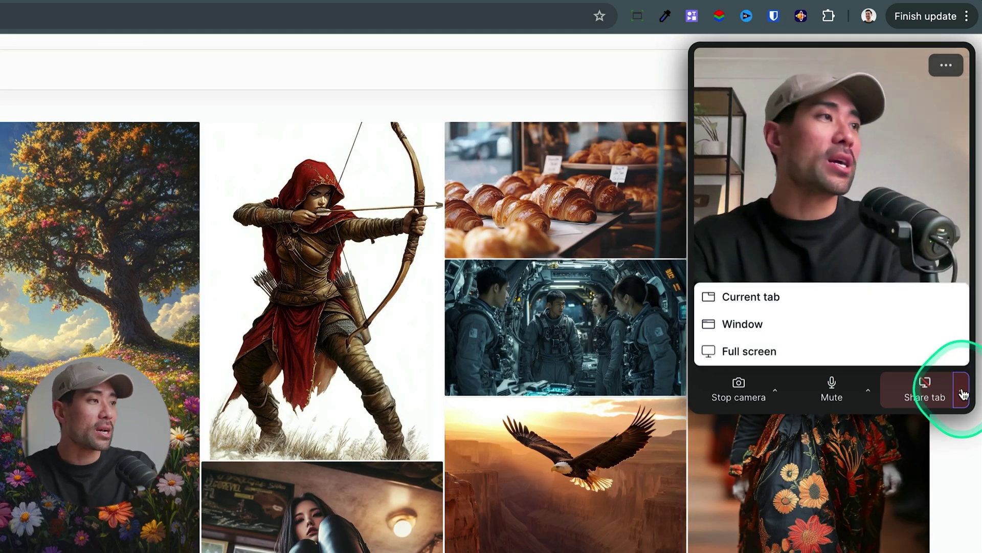
click(798, 311)
click(751, 299)
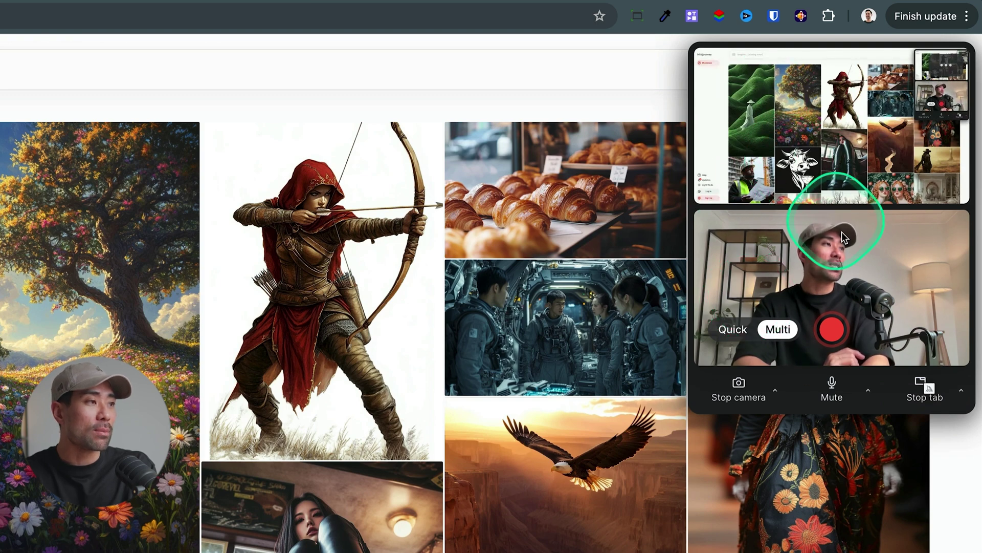
- Compare the Quick and Multi modes, start recording the first clip in Multi mode, and hide the floating recording controls
click(744, 330)
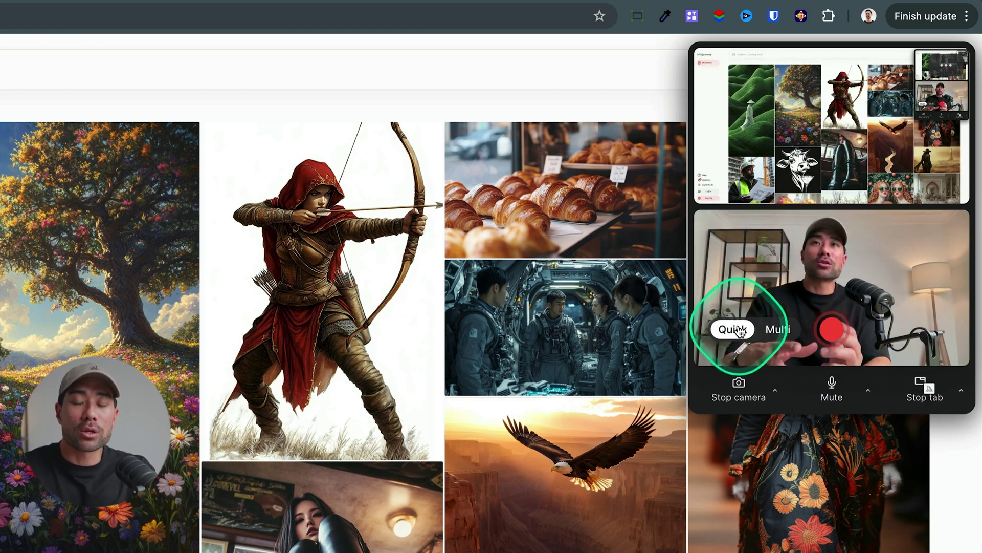
click(778, 330)
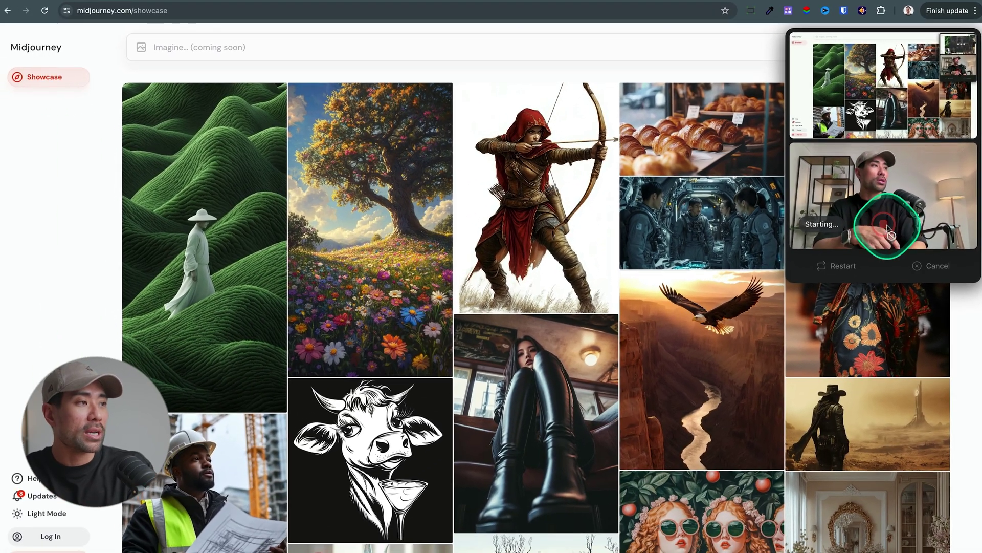
click(818, 332)
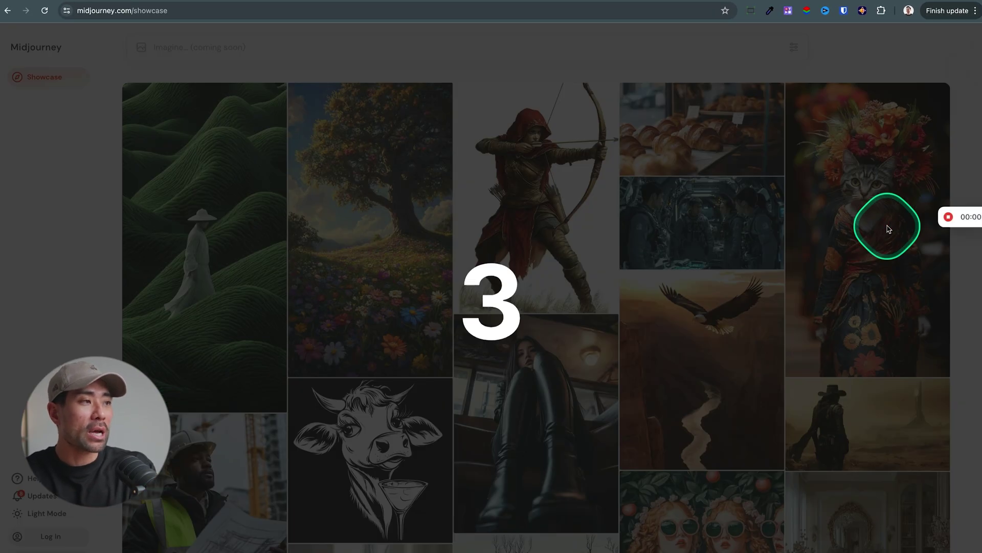
mouse_move(899, 219)
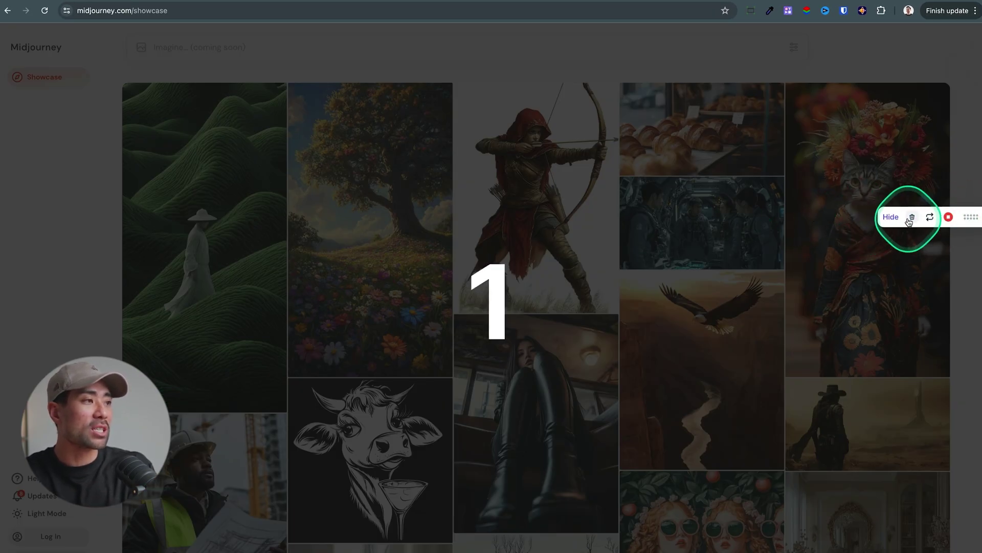
click(892, 218)
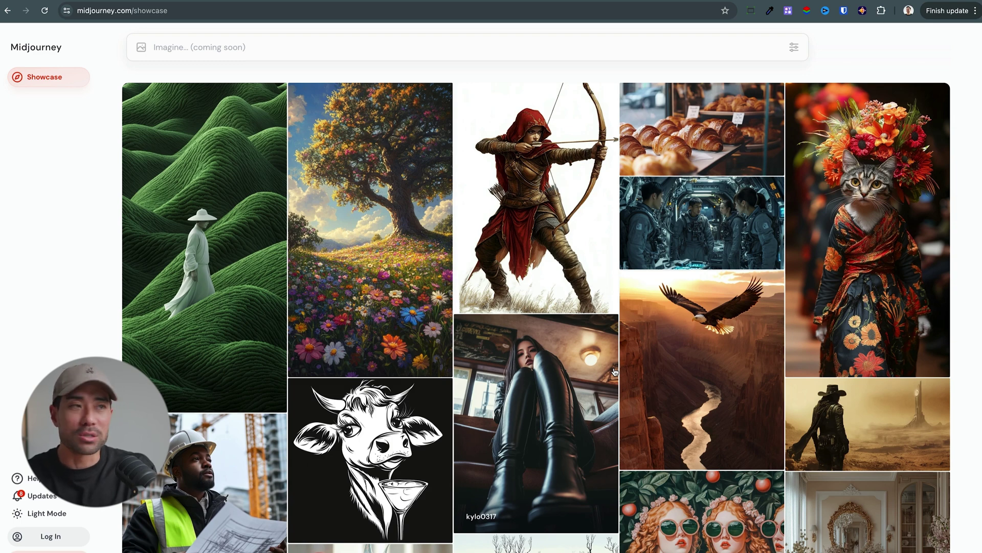
- Stop the first clip and start recording a second one with the floating recording controls hidden
click(789, 13)
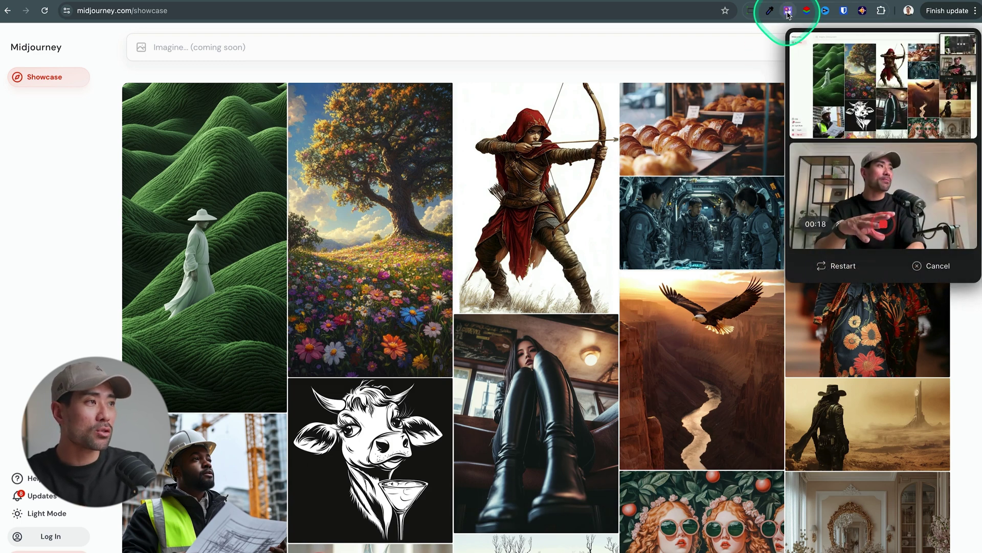
click(884, 224)
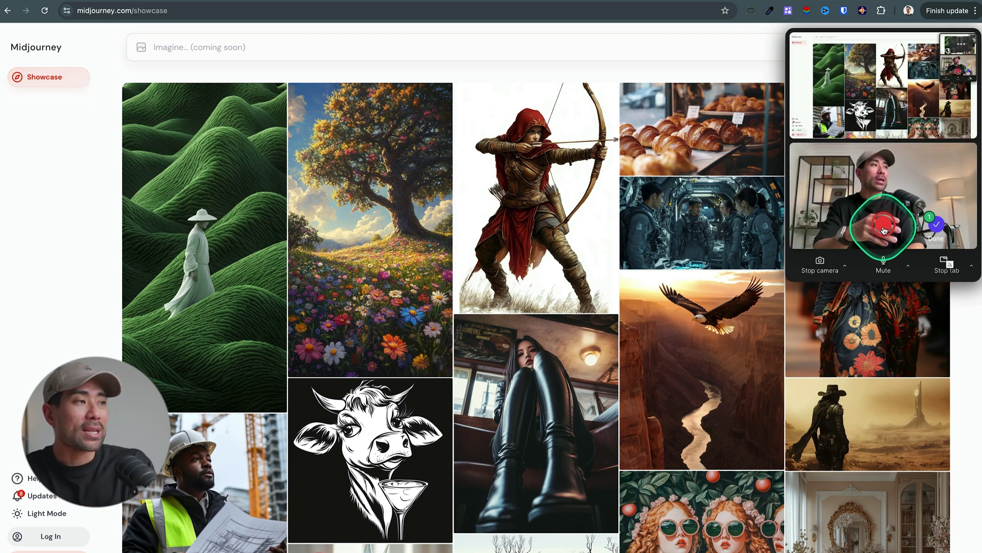
click(884, 225)
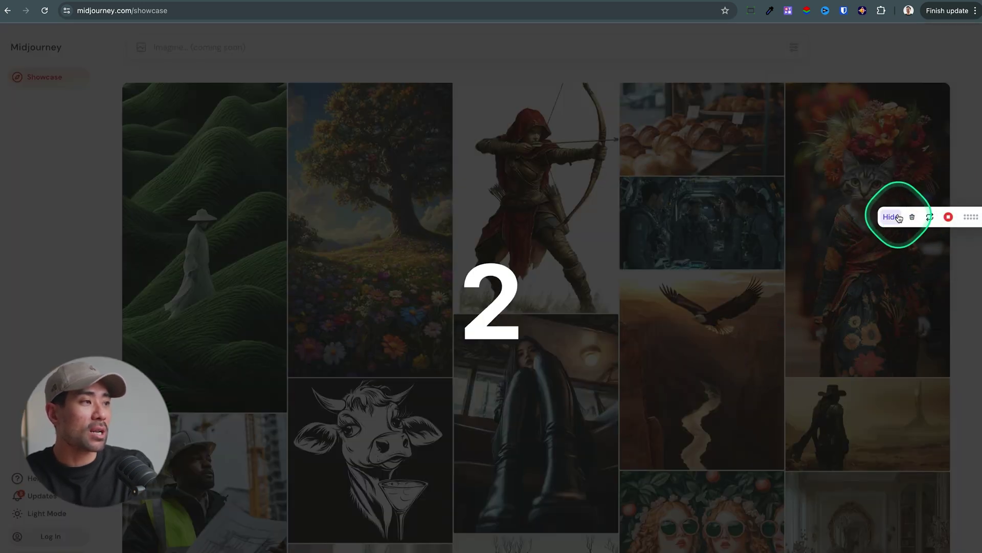
click(891, 217)
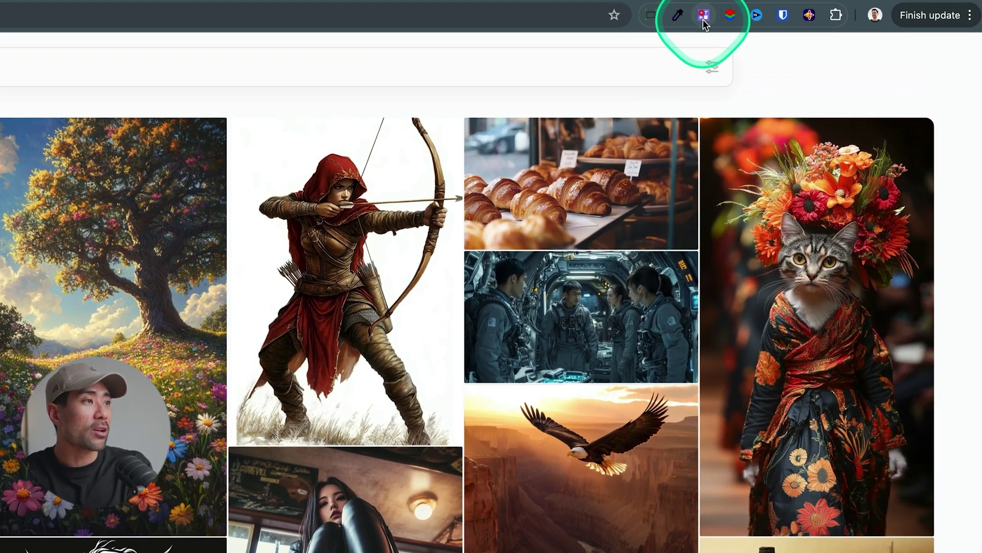
- Stop the second clip and finish the multi-clip recording
click(788, 11)
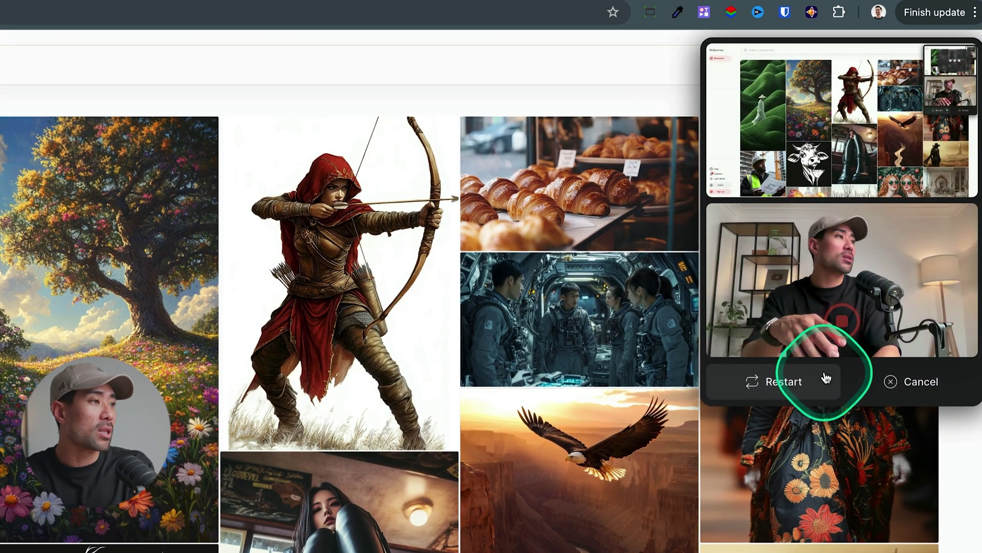
click(842, 321)
click(902, 338)
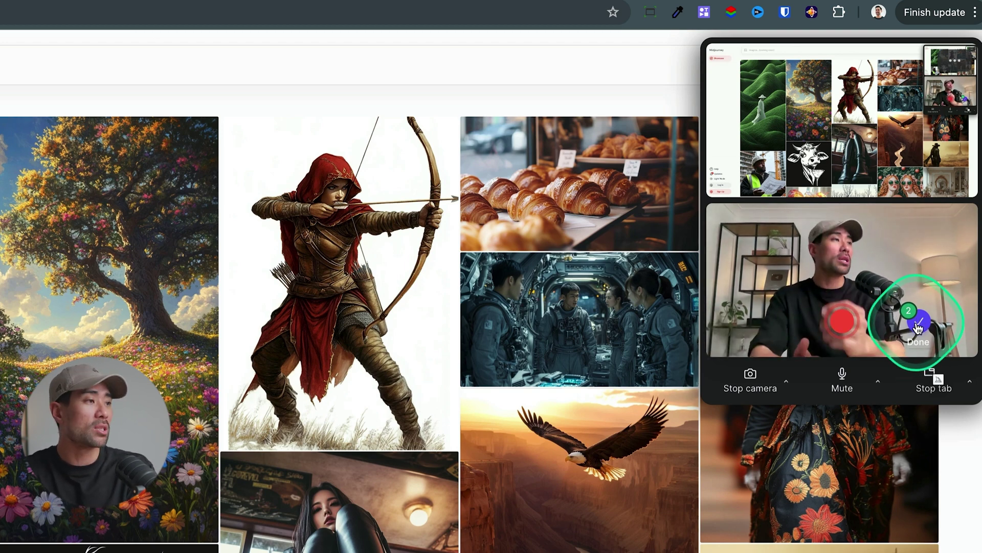
click(919, 325)
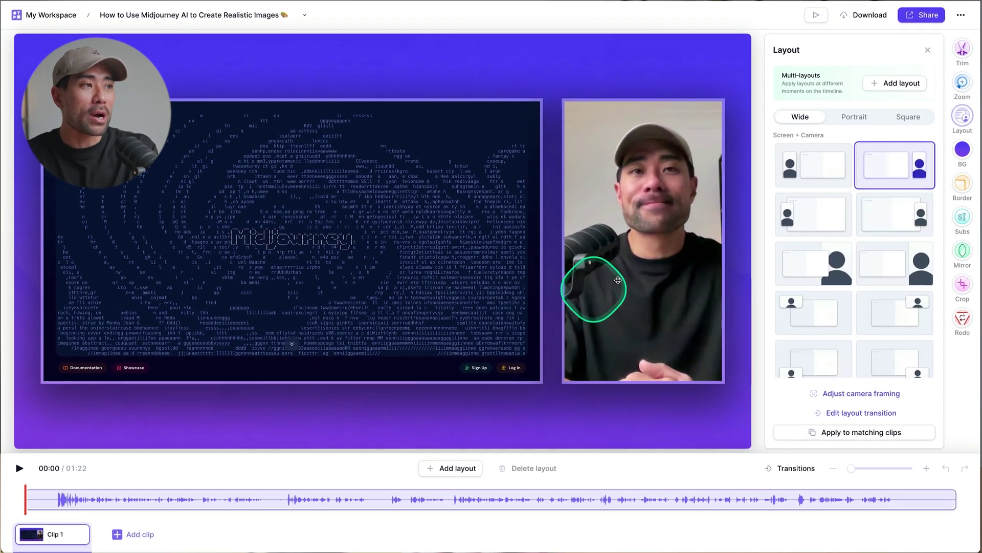
- Try the wide layouts with the camera beside or overlapping the screen, ending with a full-height camera on the right
click(829, 169)
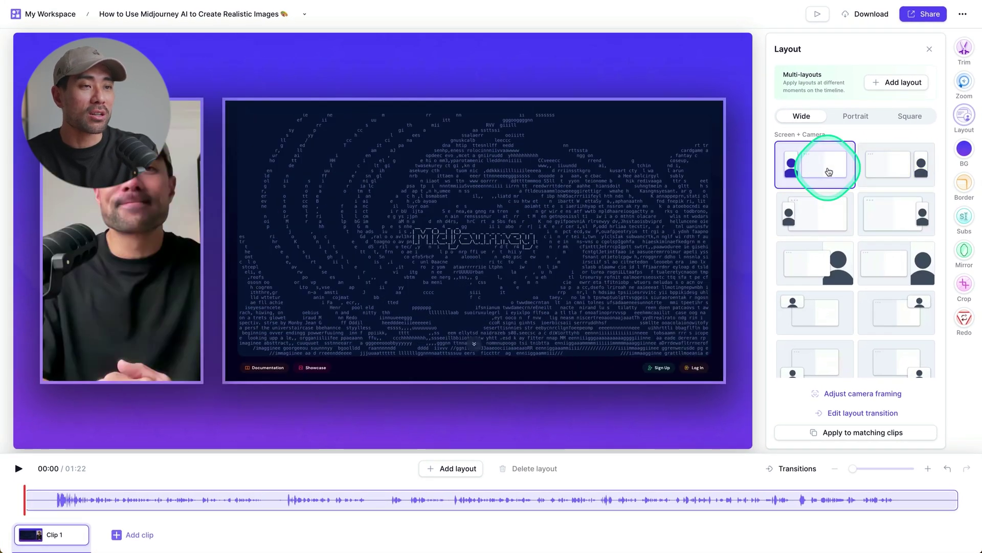
click(815, 216)
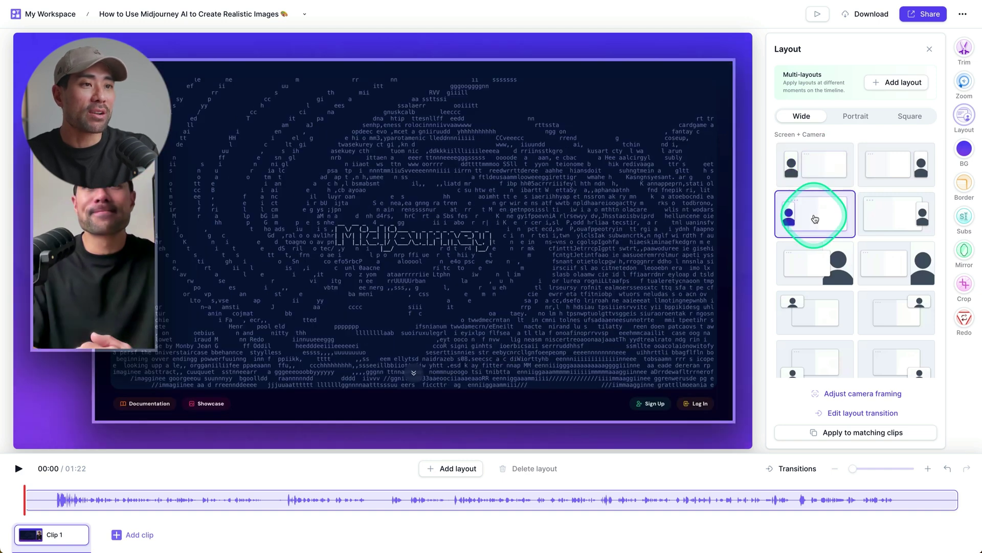
click(906, 230)
click(904, 259)
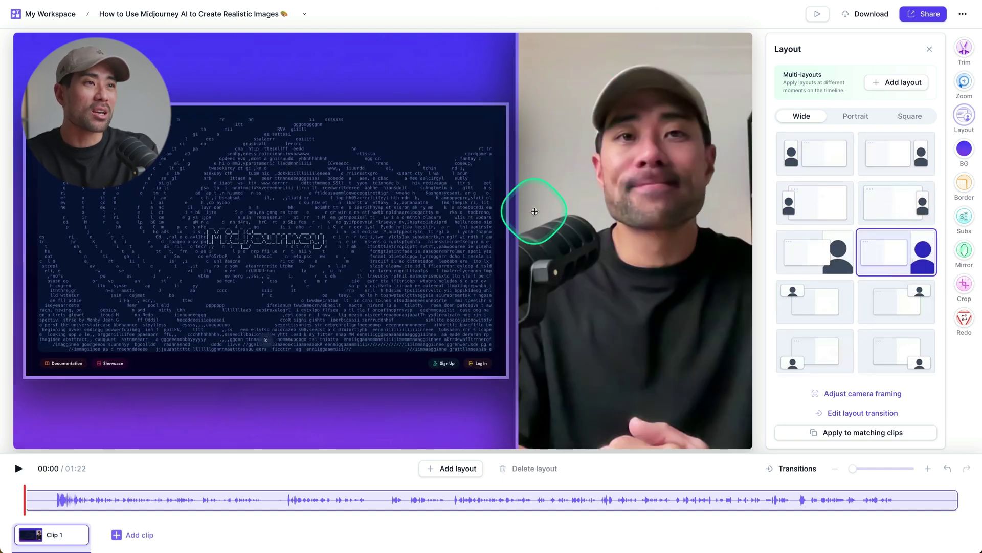
- Try the rectangular and round camera layouts in the upper-right corner, and apply the round camera layout in the upper-left corner
click(904, 286)
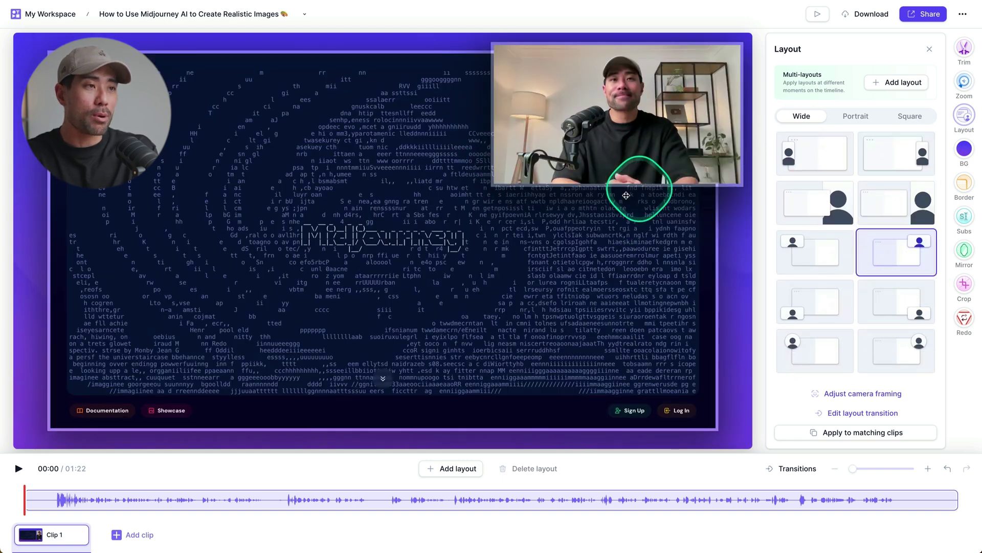
scroll(877, 351, down, 2)
click(893, 287)
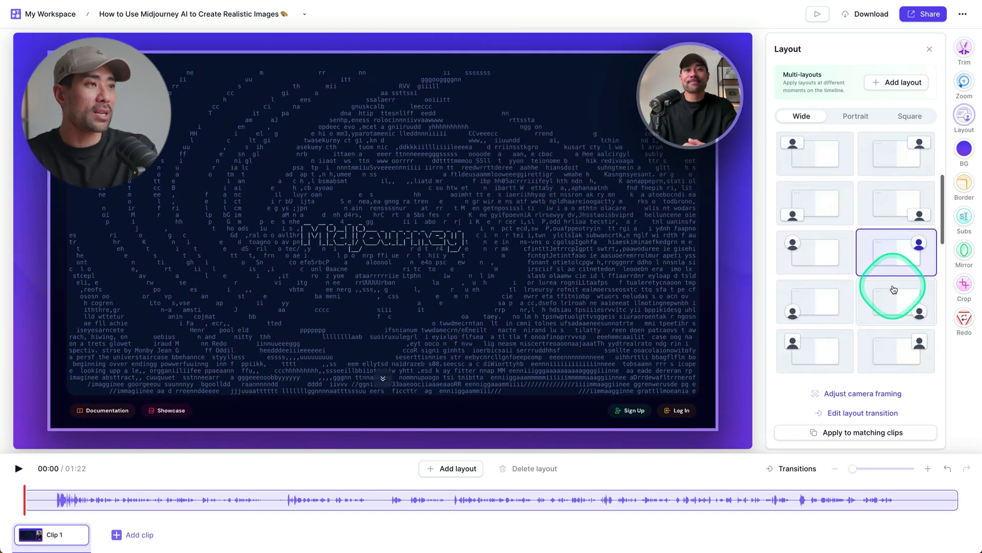
click(827, 225)
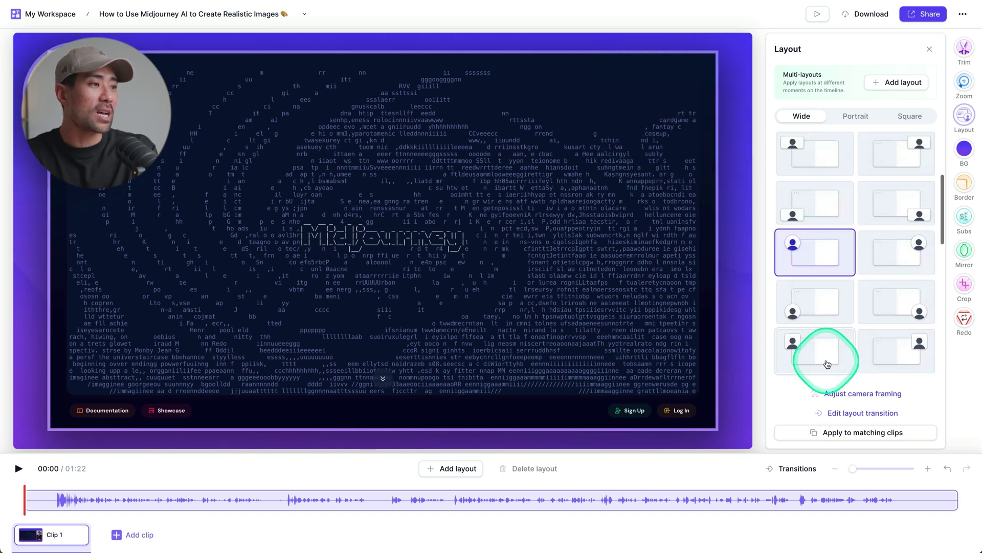
- Try the lower-left round camera and full-frame camera-only layouts, and apply the side-by-side layout with the camera on the right
click(816, 292)
scroll(829, 289, down, 3)
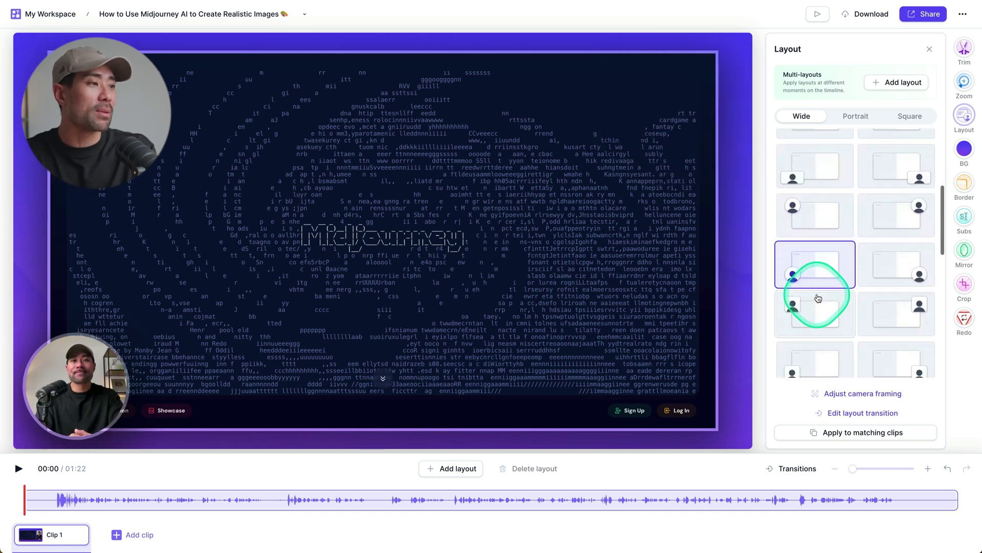
scroll(840, 283, down, 3)
click(815, 253)
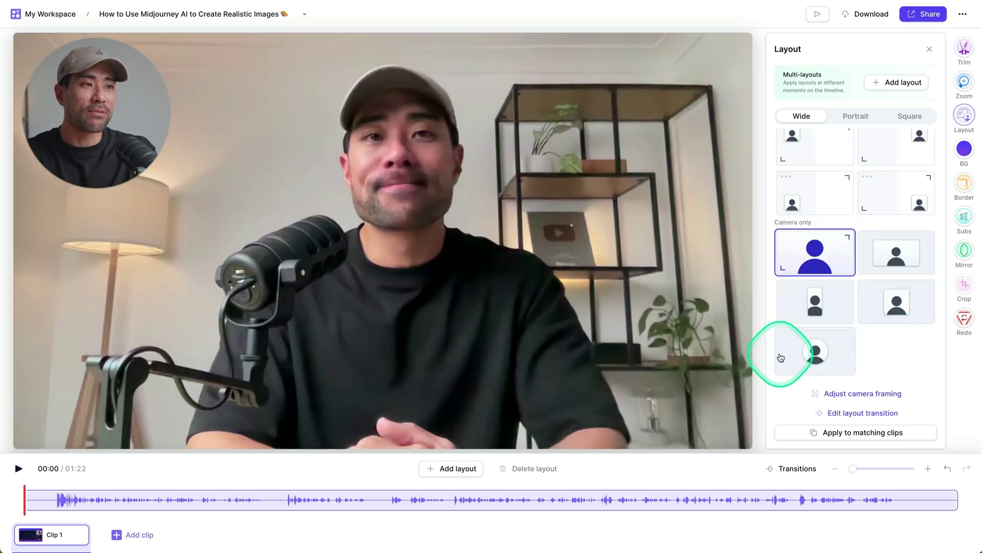
scroll(781, 357, up, 5)
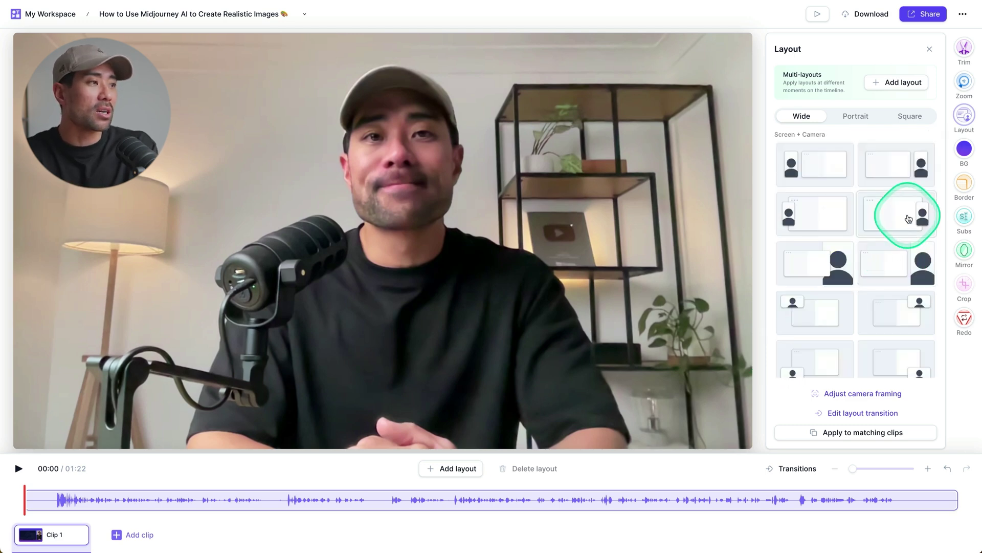
click(903, 166)
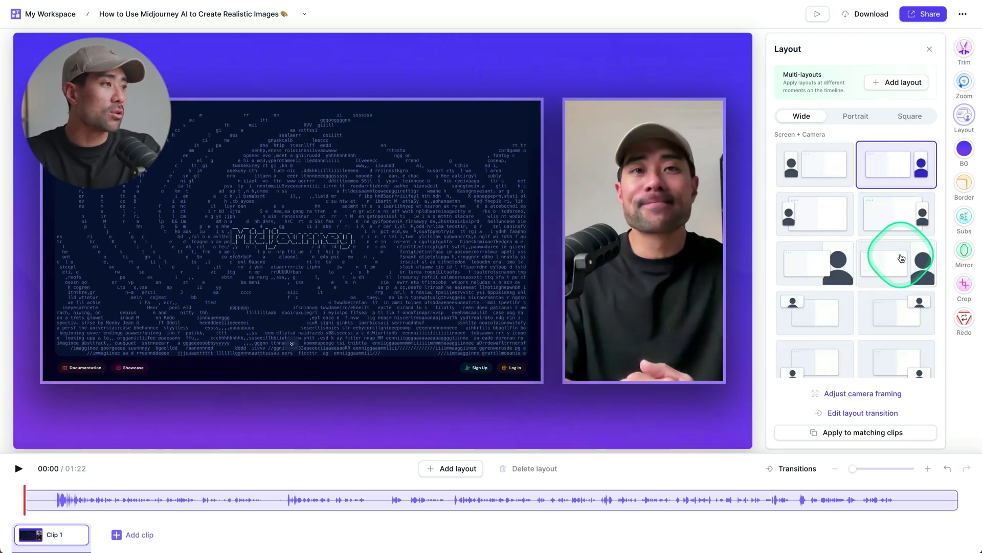
- Try the teal and orange light-streak Tella backgrounds, and reapply the blue-purple gradient background
click(965, 148)
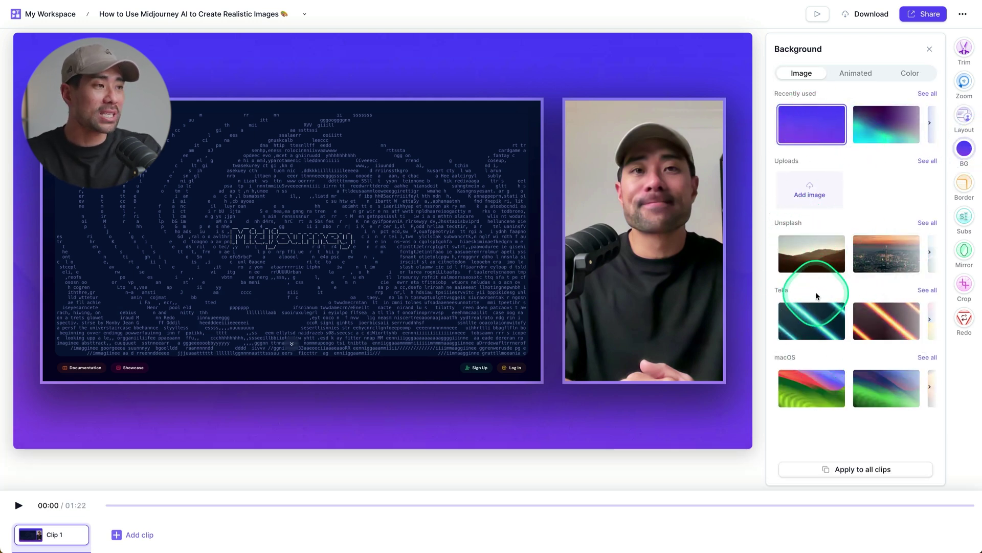
click(805, 318)
click(883, 317)
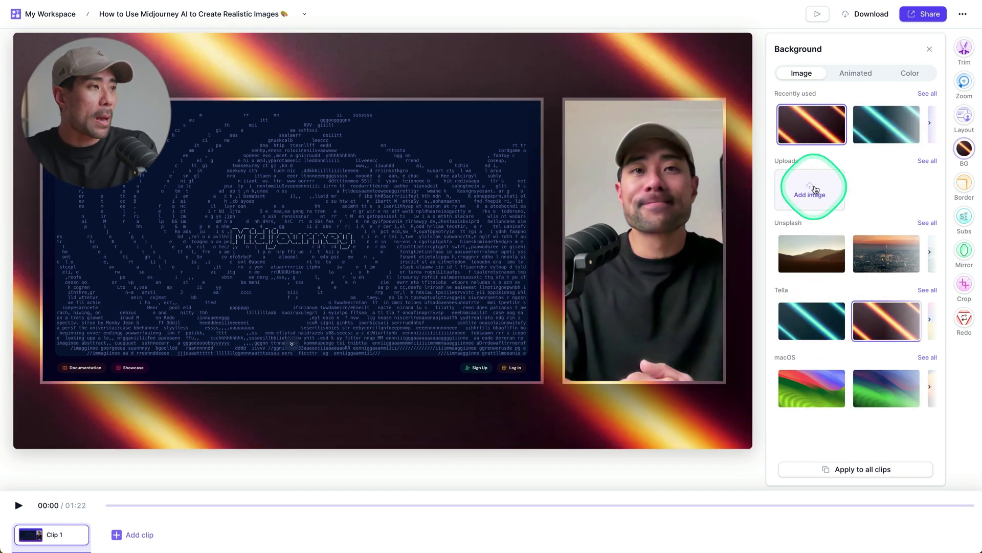
click(906, 372)
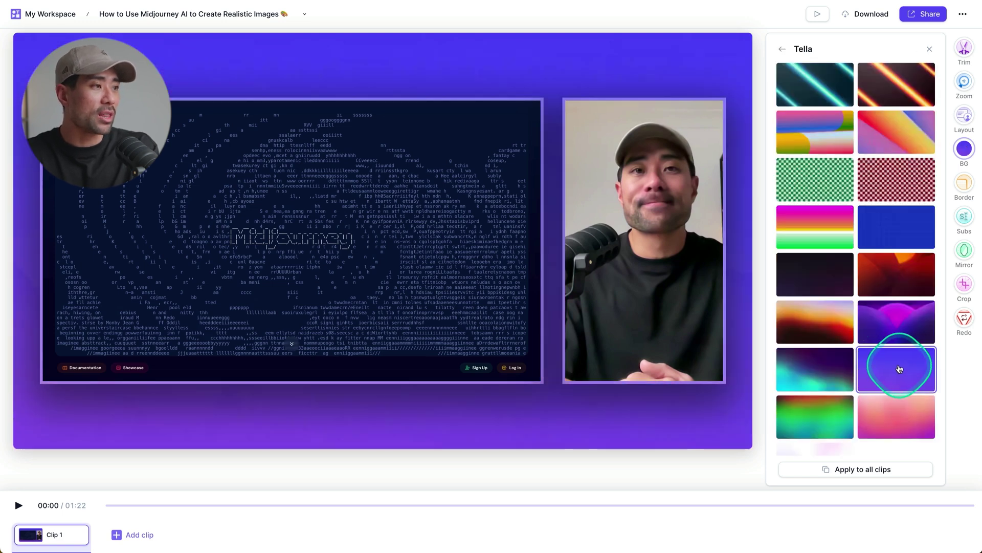
click(782, 49)
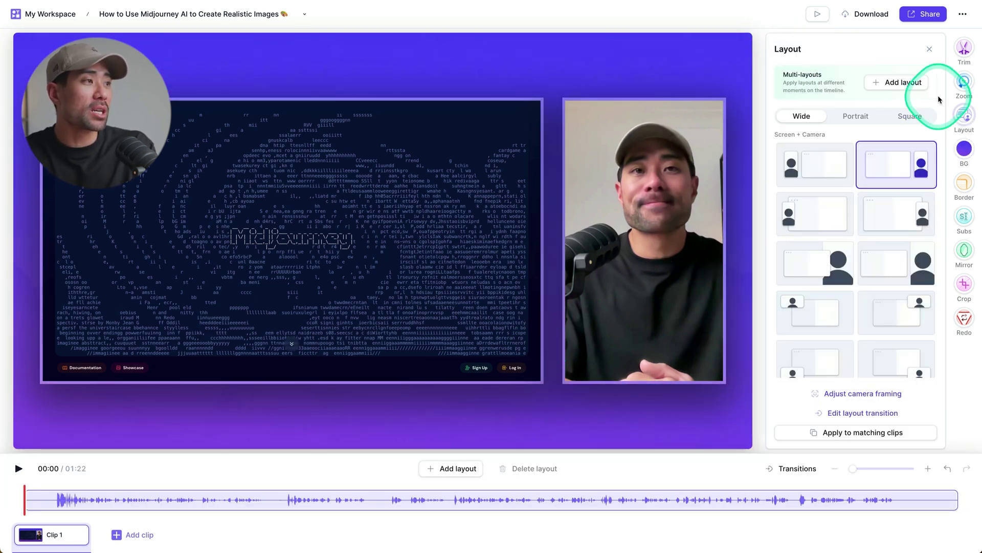
- Remove the silent buffers at the clip's start and end with Magic Trim, and play the clip
click(964, 50)
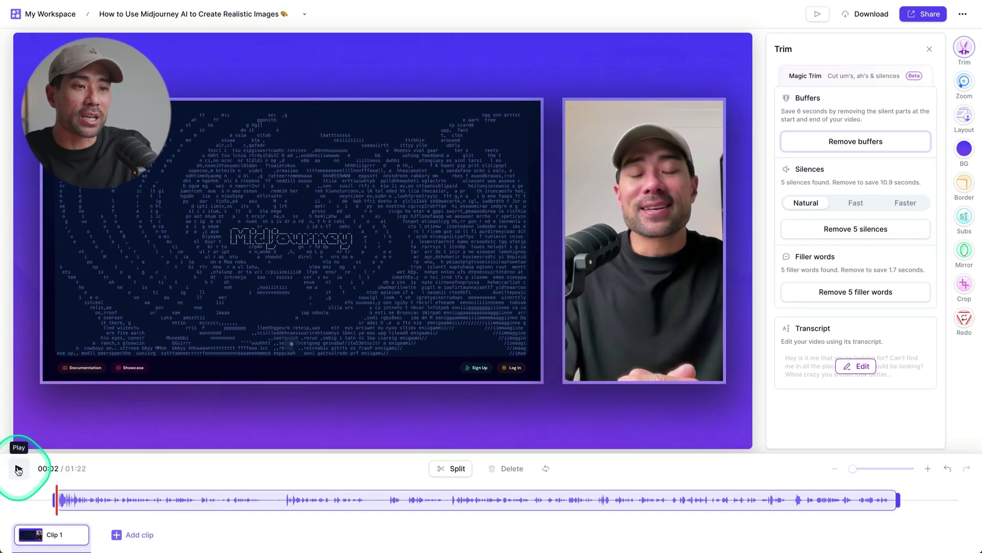
click(18, 470)
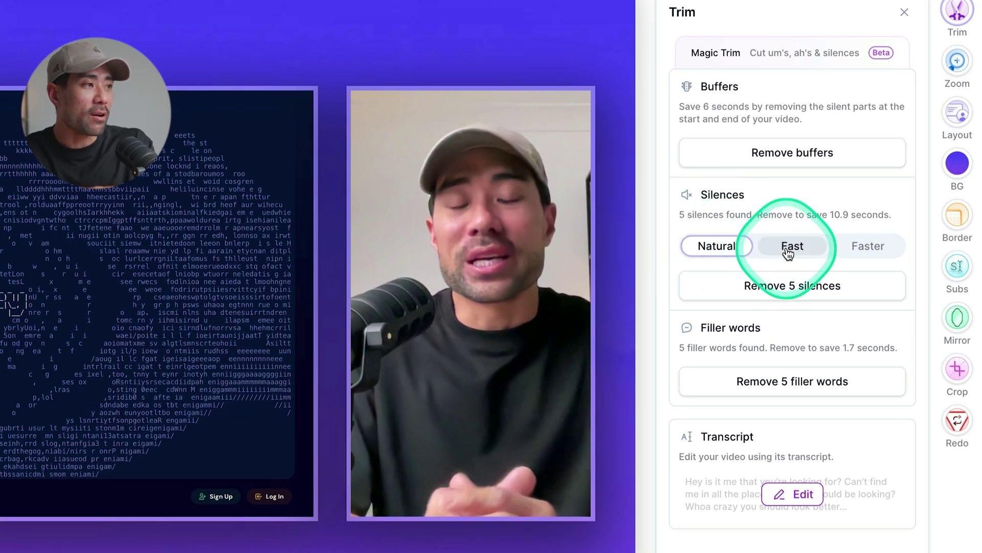
- Compare the Natural and Faster silence settings, and remove the clip's silences using Natural
click(873, 255)
click(748, 250)
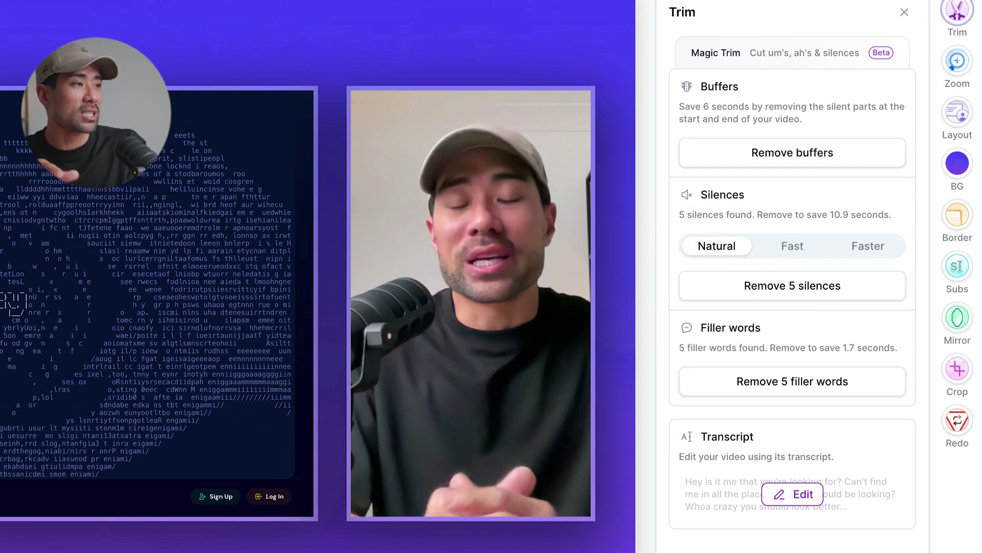
click(865, 246)
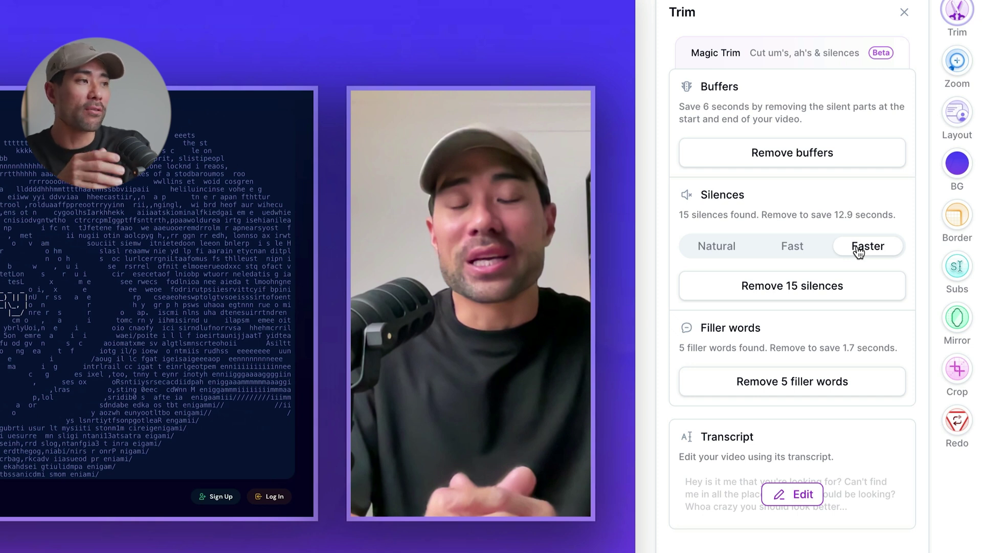
click(717, 247)
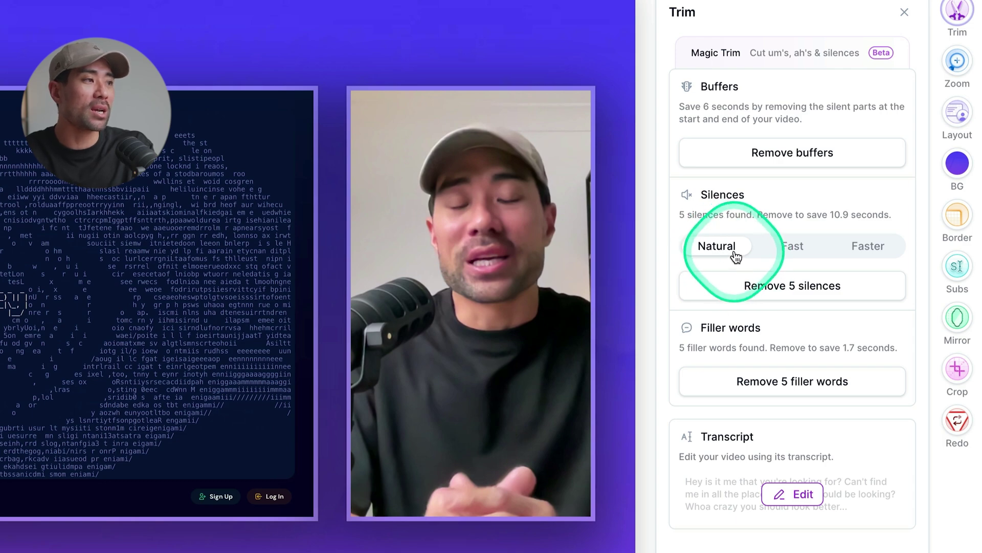
click(756, 291)
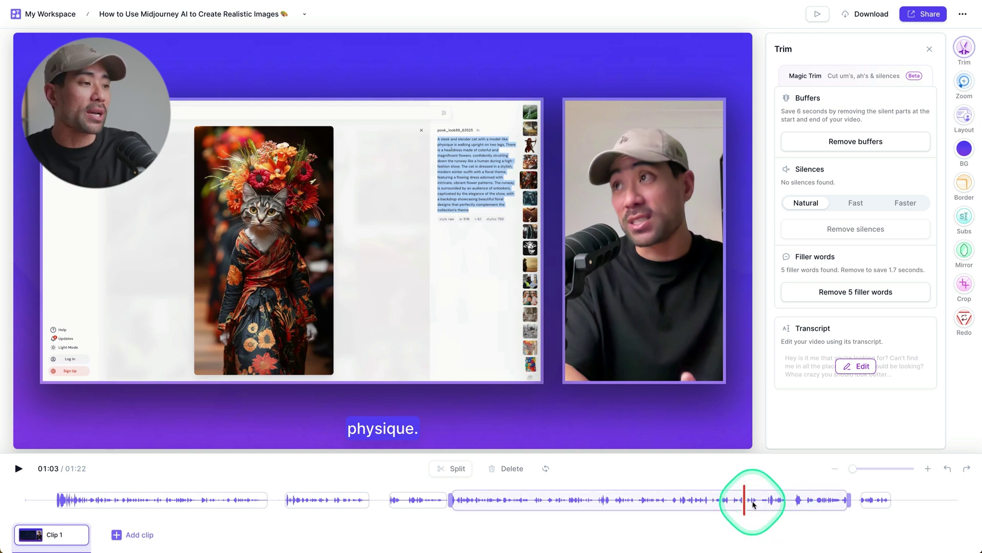
- Remove the detected filler words from the clip, playing the section around 01:03 before and after
key(space)
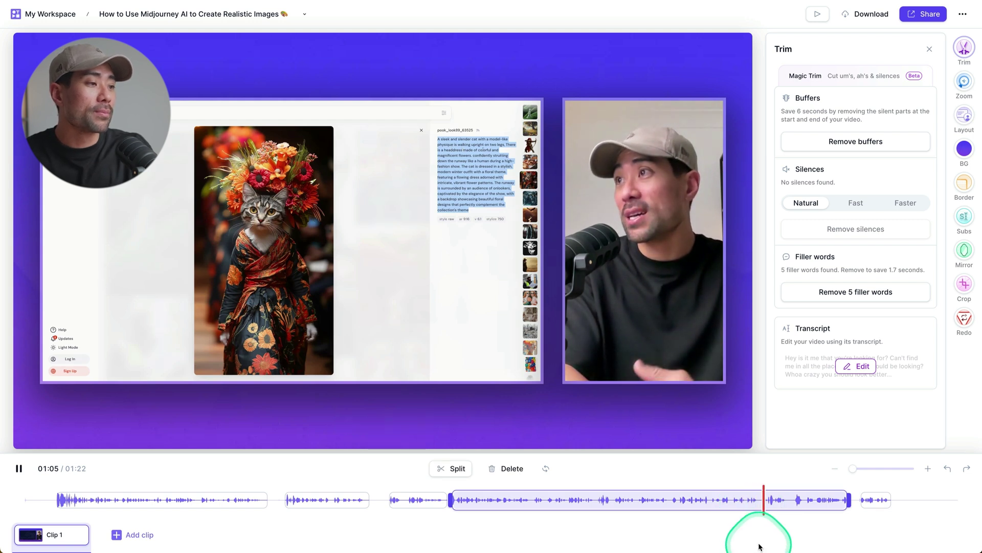
click(766, 501)
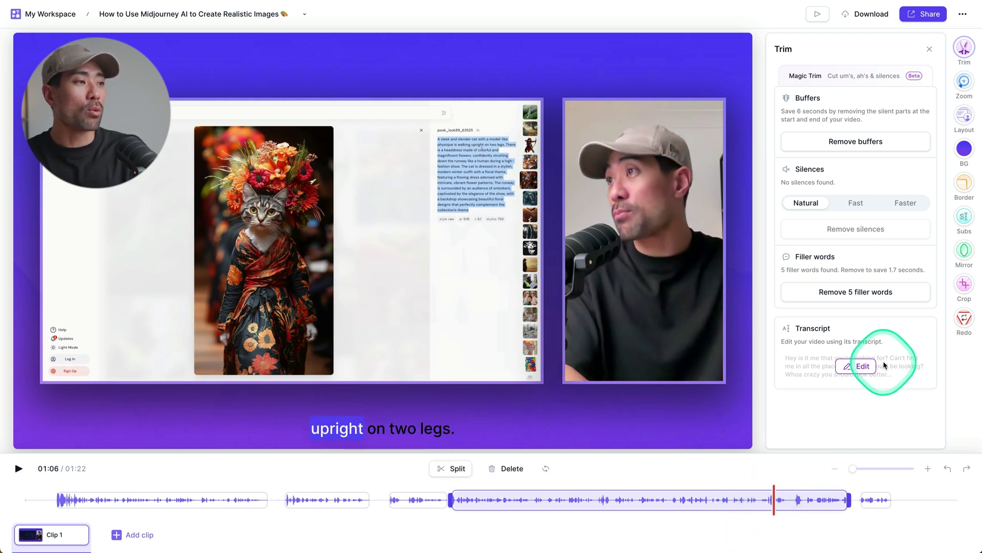
click(852, 300)
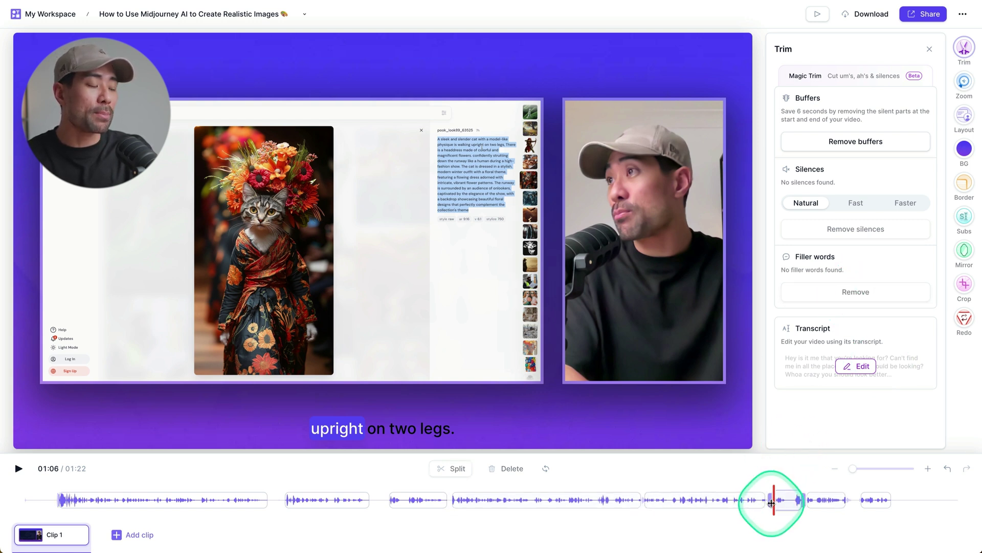
click(740, 498)
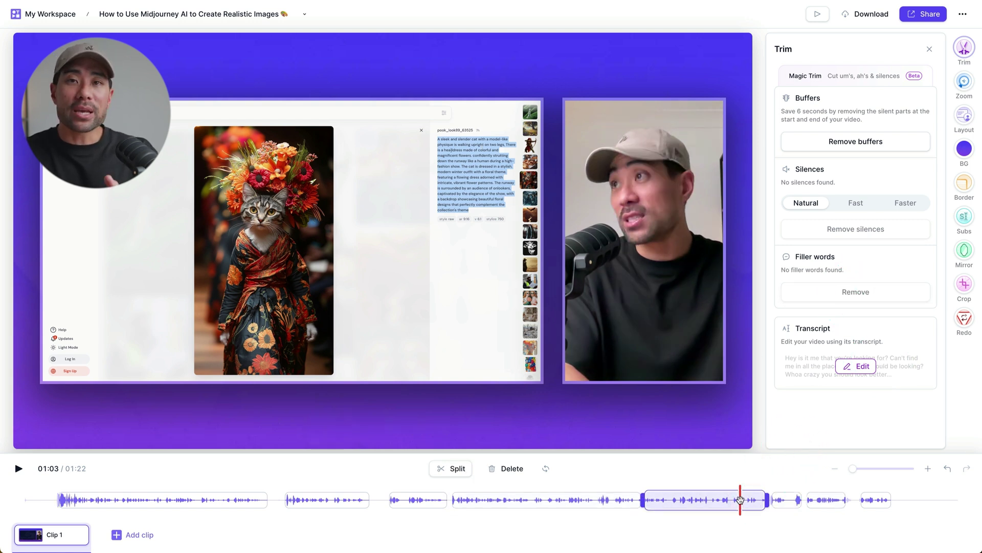
key(space)
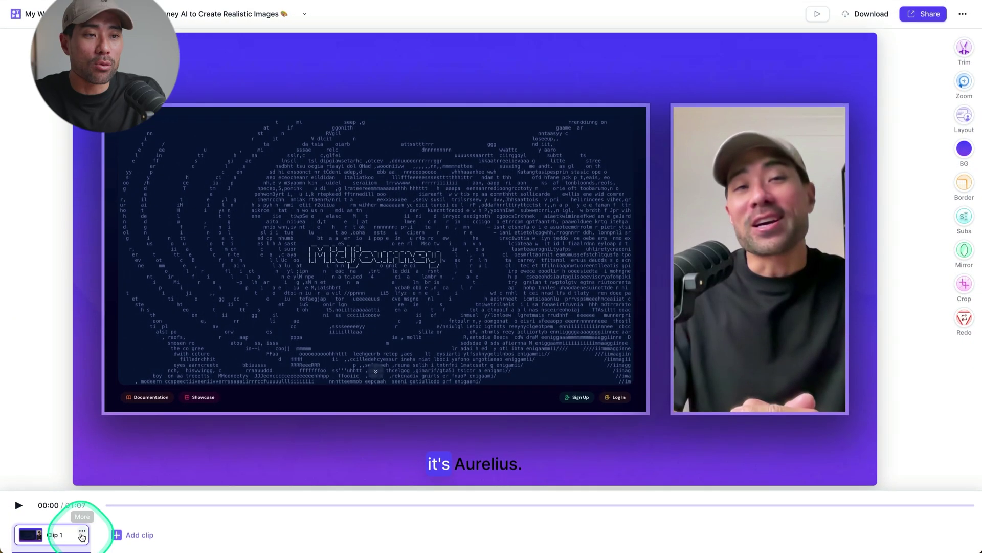
- Reopen the trim tools for Clip 1 and split its first segment near the end
click(84, 533)
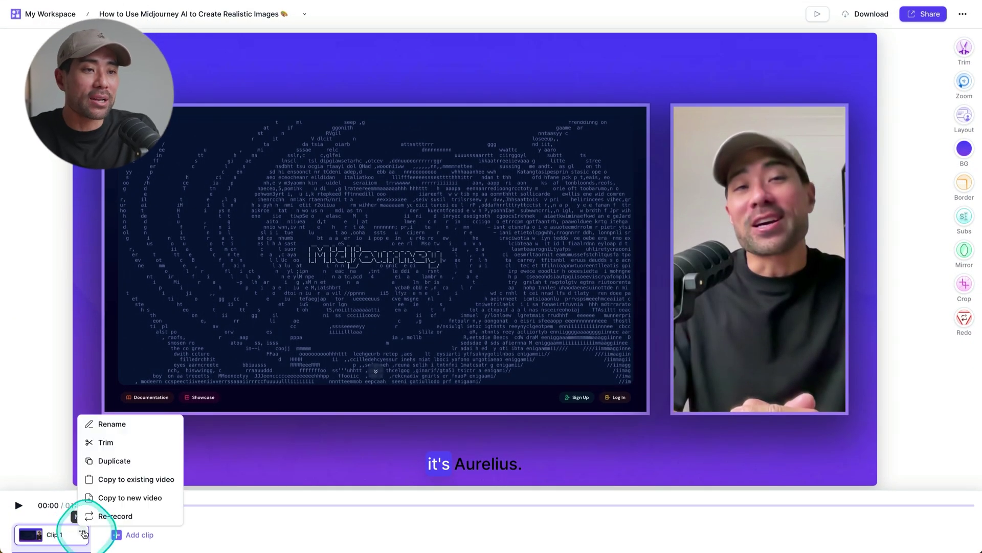
click(136, 442)
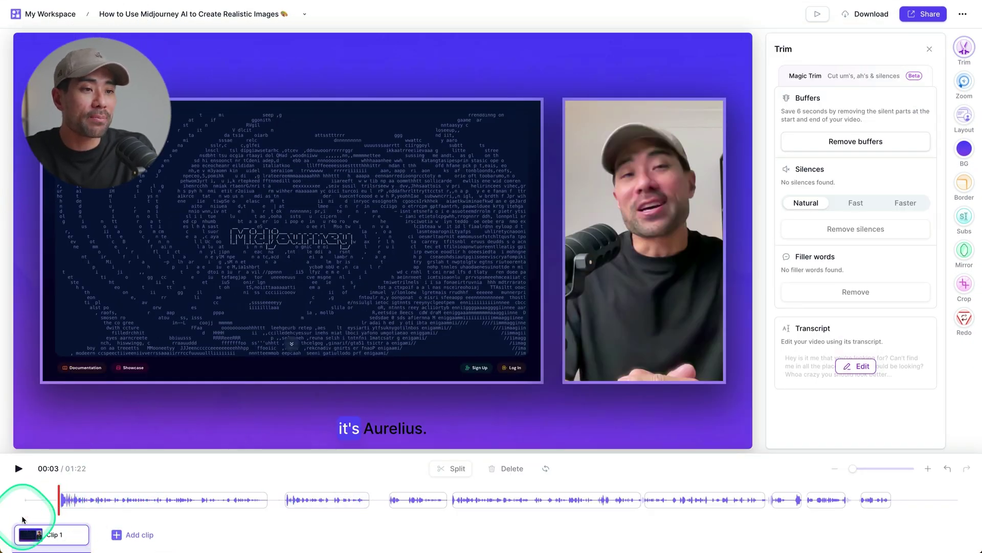
click(82, 499)
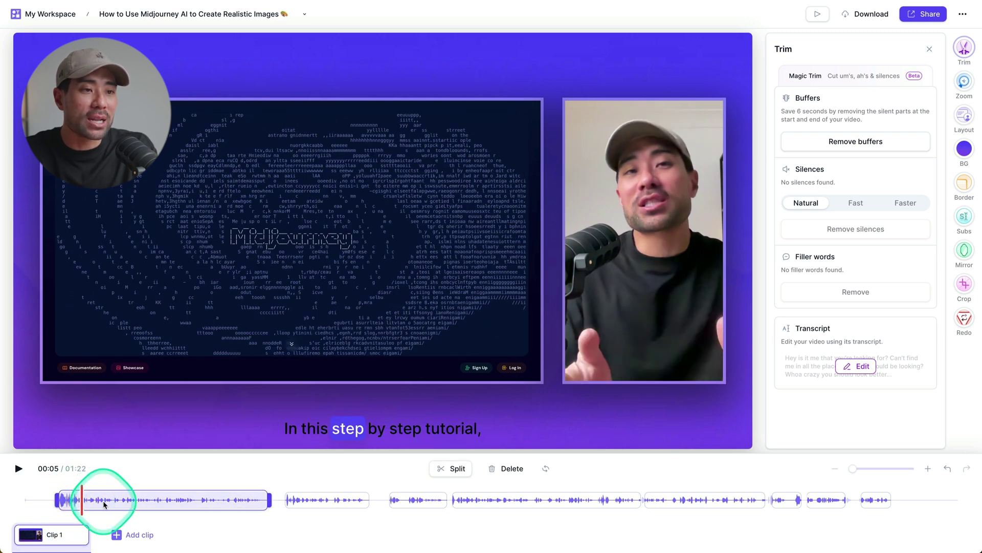
click(234, 499)
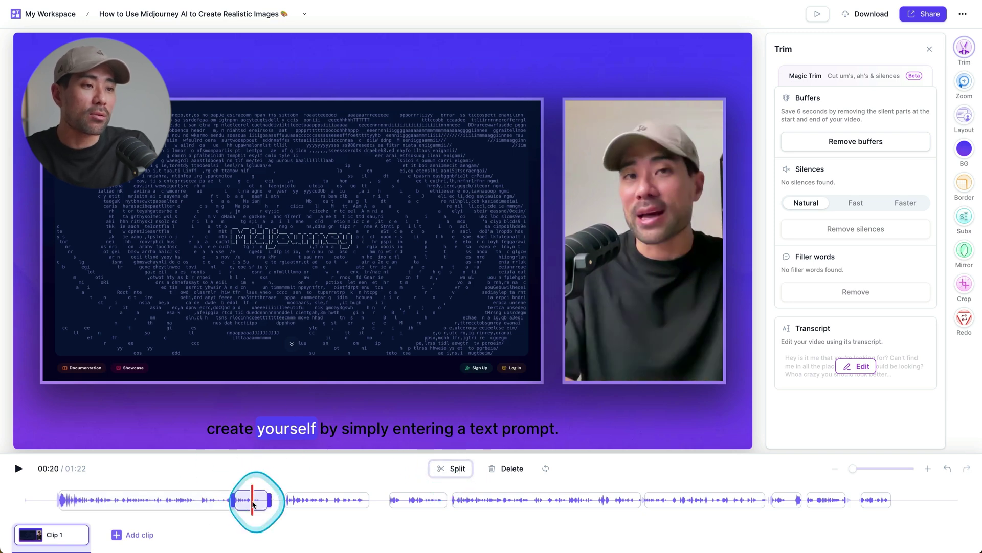
- Try deleting the short segment split off the end of the first section
click(205, 500)
drag(233, 501, 271, 500)
click(507, 479)
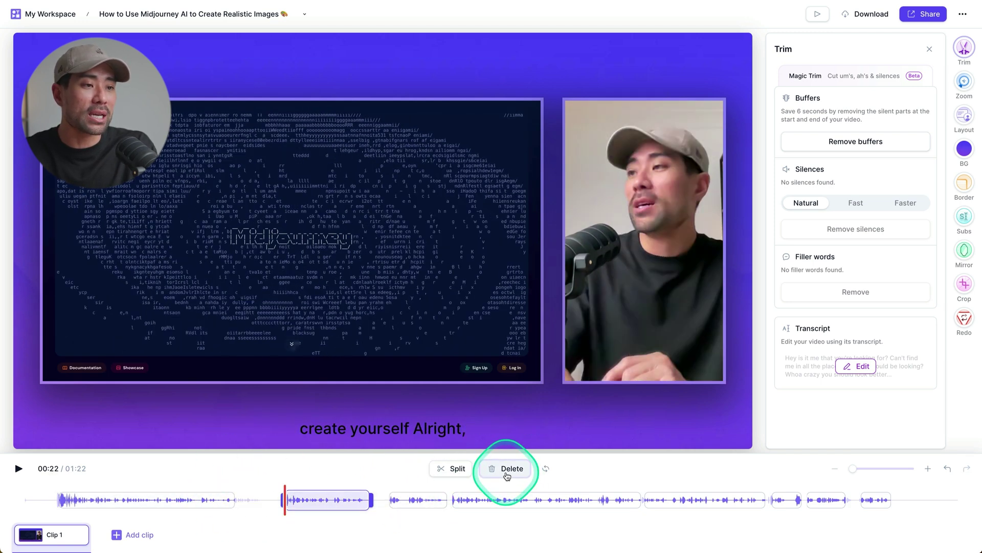
- Restore the deleted short segment and shorten its end to cut the words "text prompt."
click(237, 511)
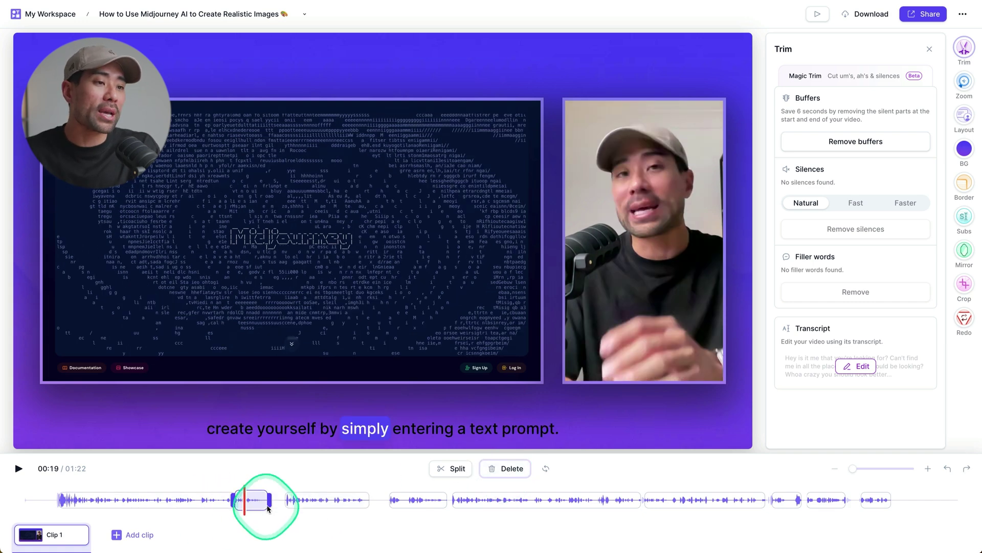
mouse_move(271, 499)
mouse_down()
mouse_move(257, 499)
mouse_move(280, 500)
mouse_move(243, 499)
mouse_move(256, 501)
mouse_up()
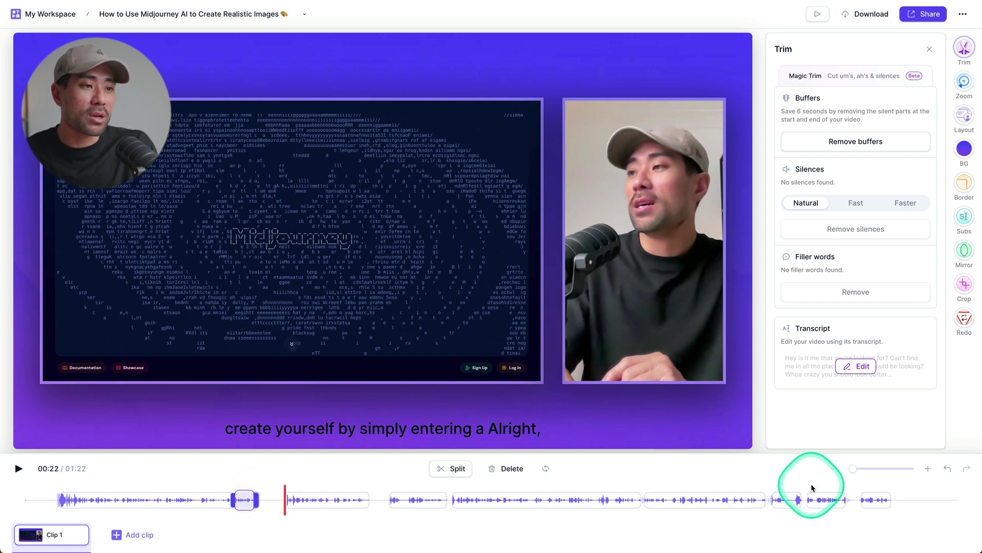
click(927, 469)
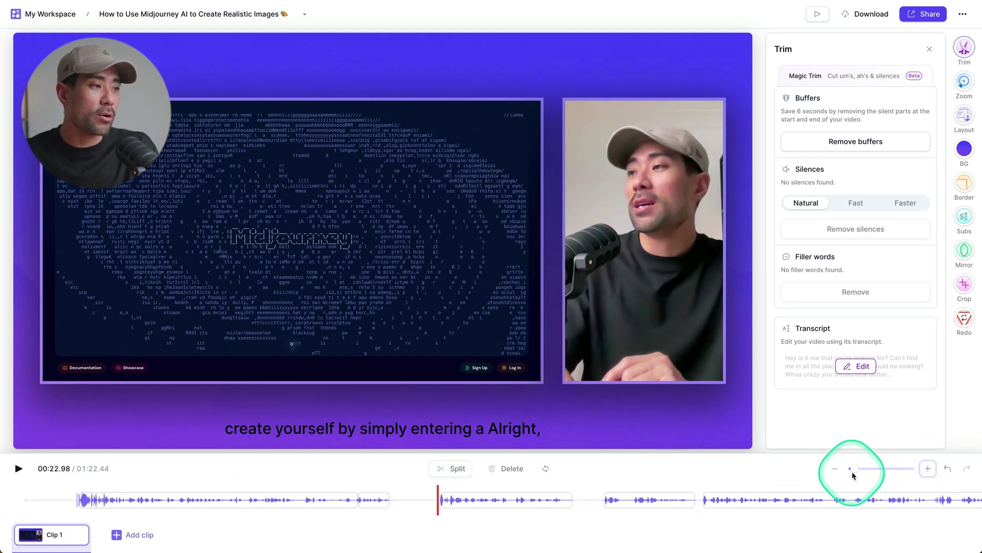
drag(853, 468, 876, 471)
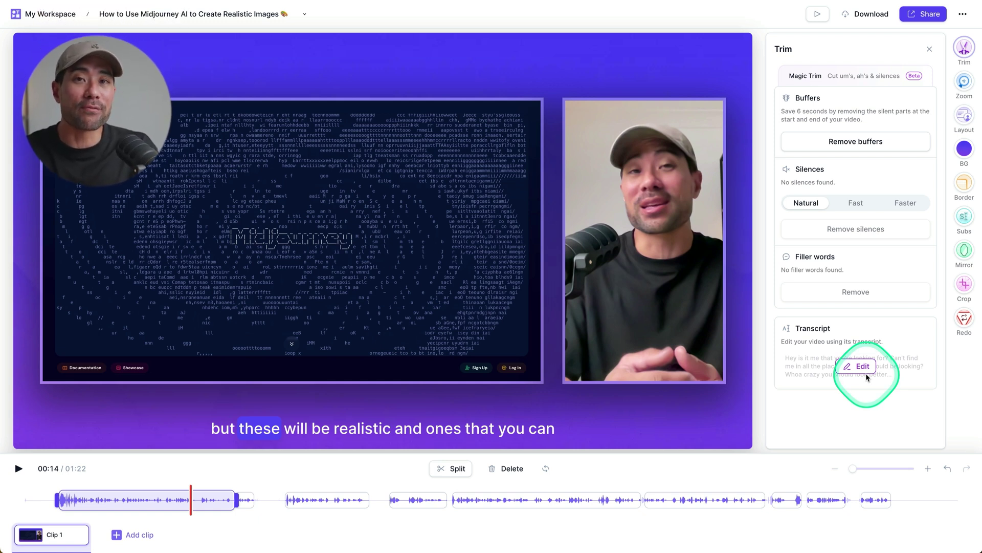
- Open the transcript for editing and delete the speaker's name in the introduction from the video
click(864, 372)
click(944, 104)
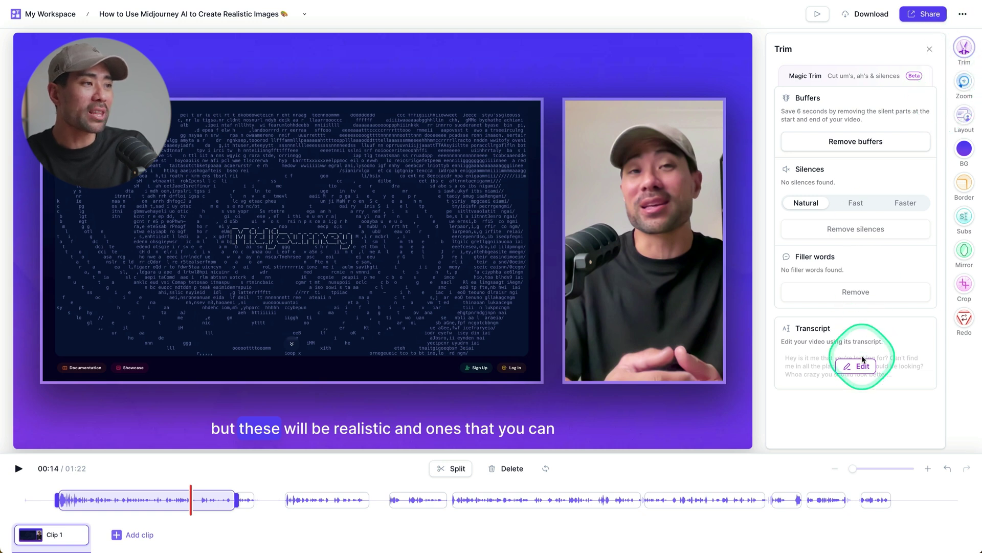
click(860, 372)
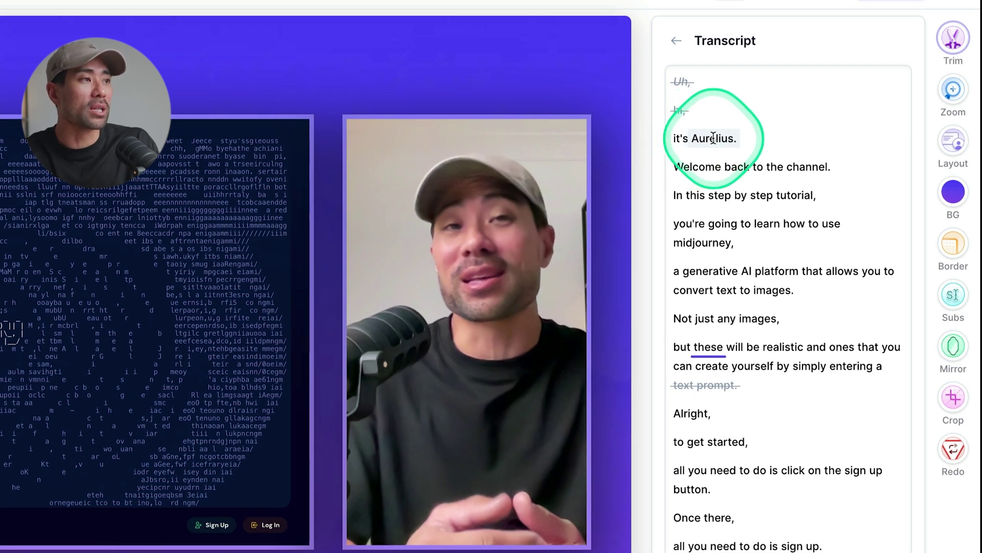
click(715, 138)
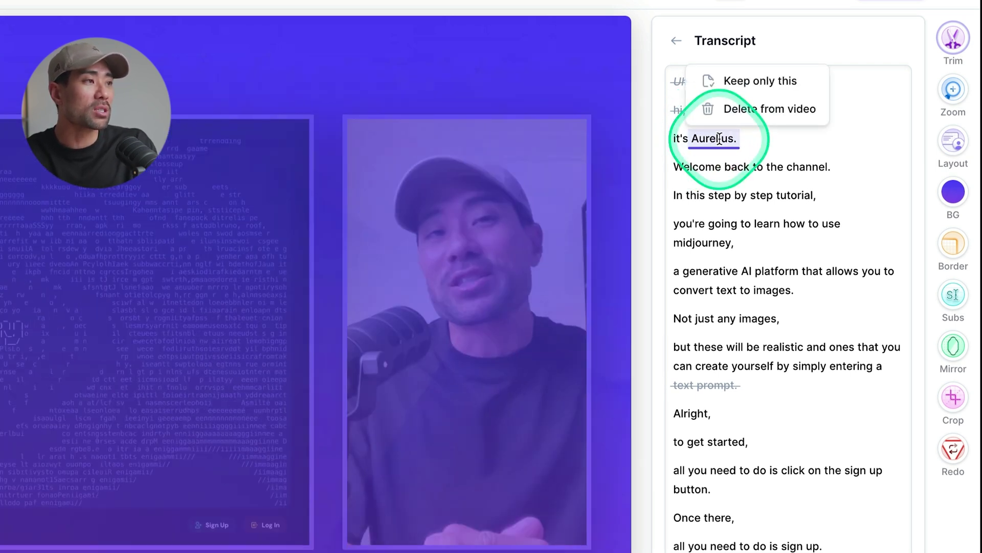
click(747, 108)
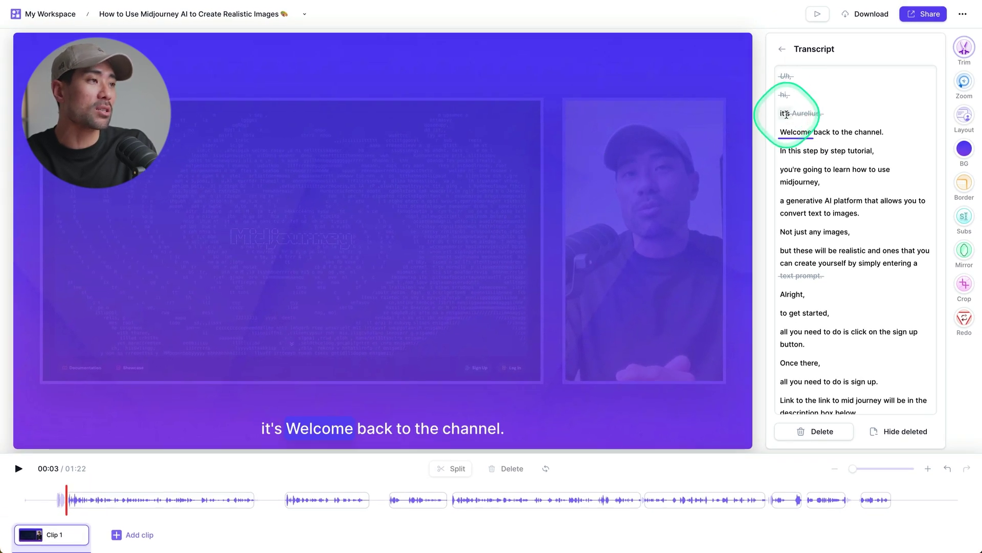
- Delete the word "it's" before the removed name from the video, and scrub the opening segment back to its start
click(787, 114)
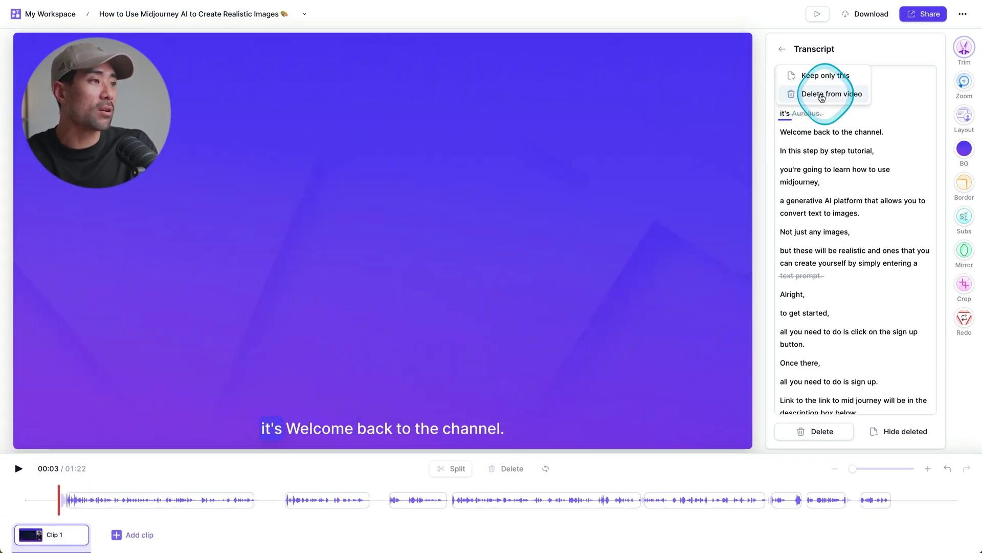
click(818, 94)
click(118, 501)
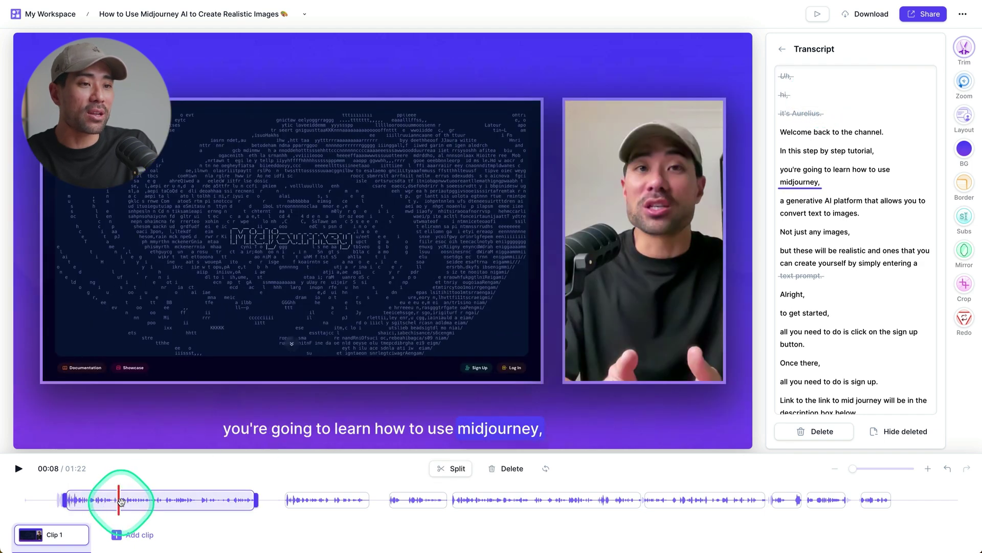
drag(118, 489, 42, 489)
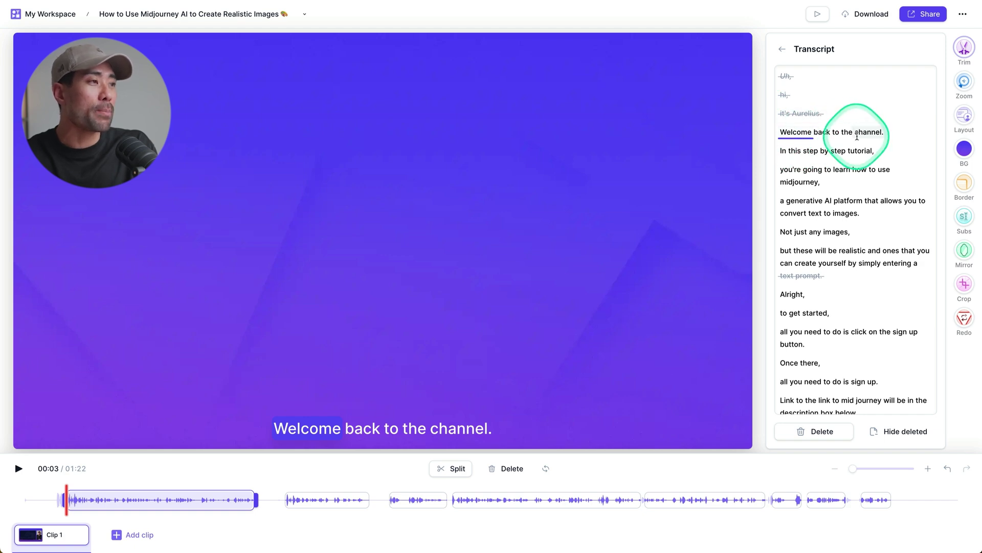
- Play the opening from "Welcome back to the channel" to review the transcript cuts
click(19, 469)
click(621, 271)
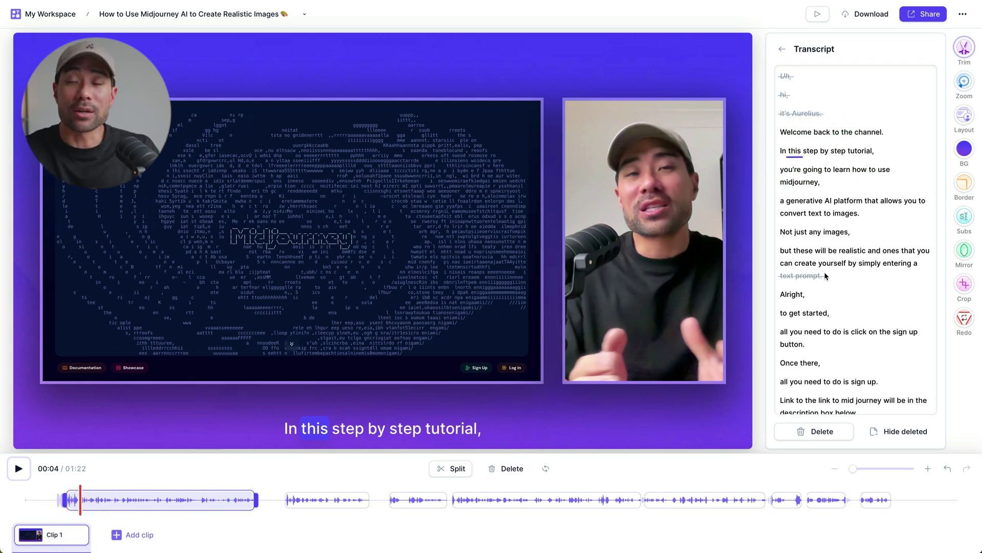
click(831, 233)
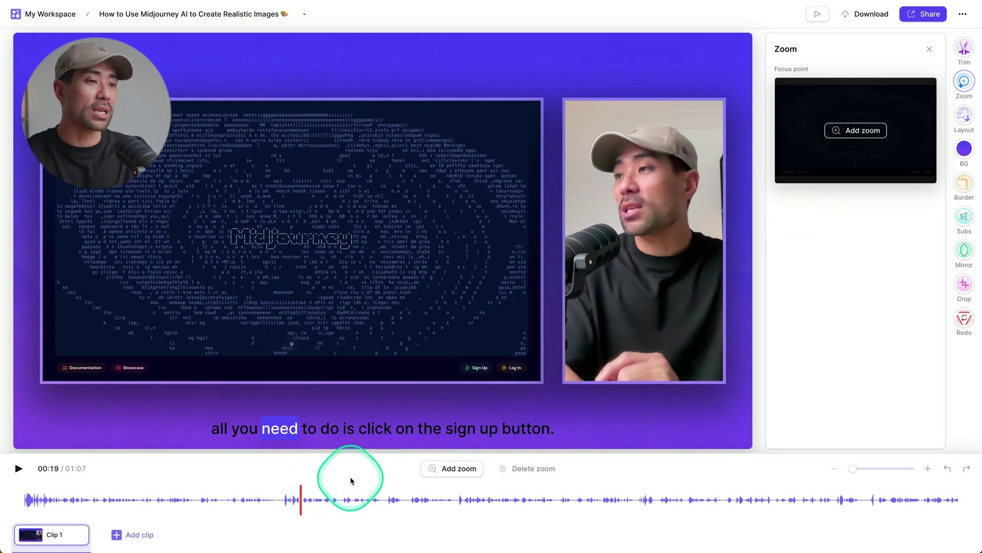
- Add a zoom at about 00:22, where the sign up button is mentioned, and set its scale to 223%
key(space)
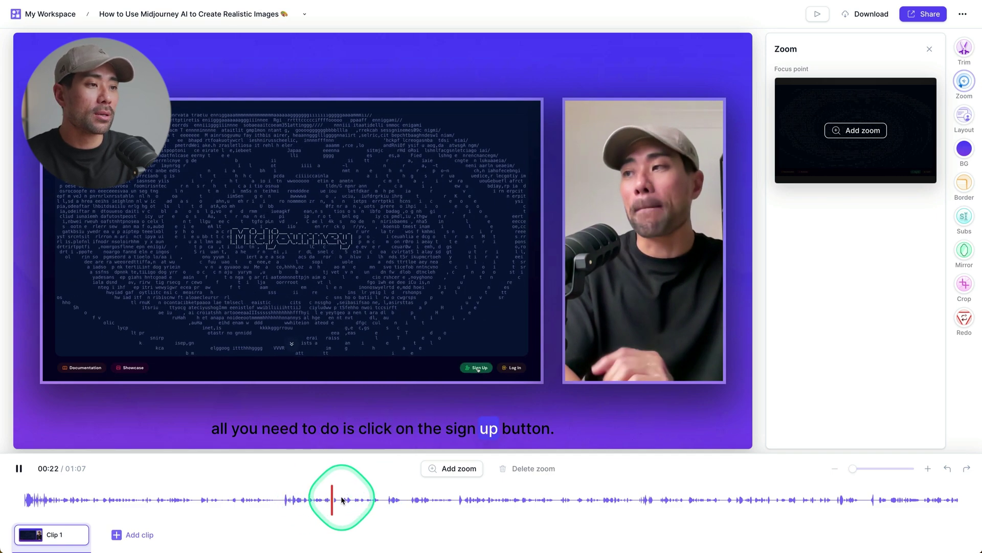
key(space)
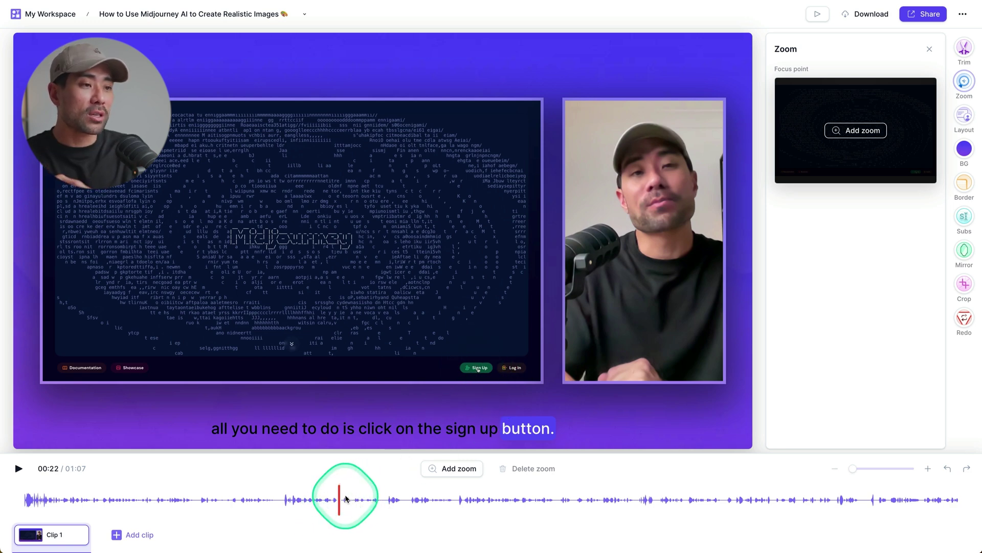
drag(340, 490, 336, 490)
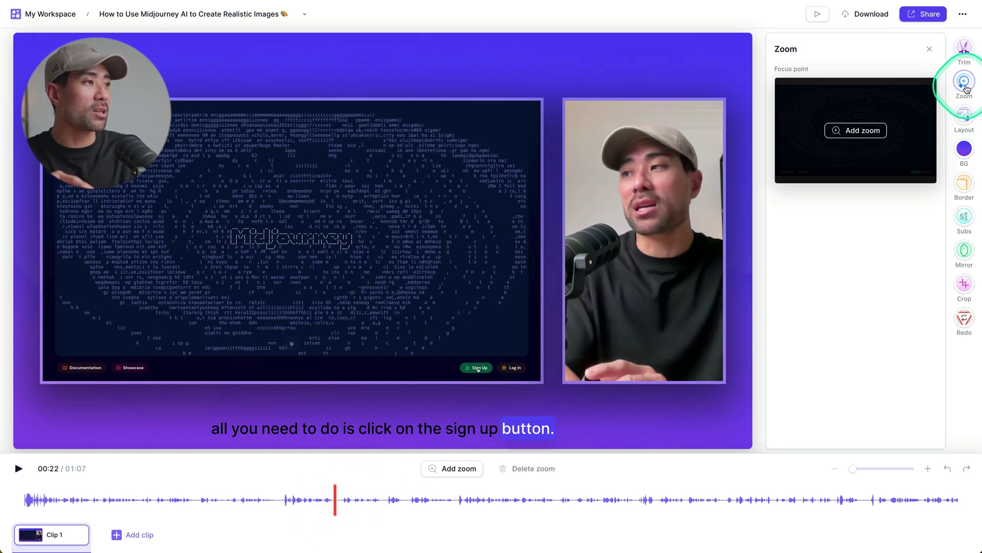
click(863, 130)
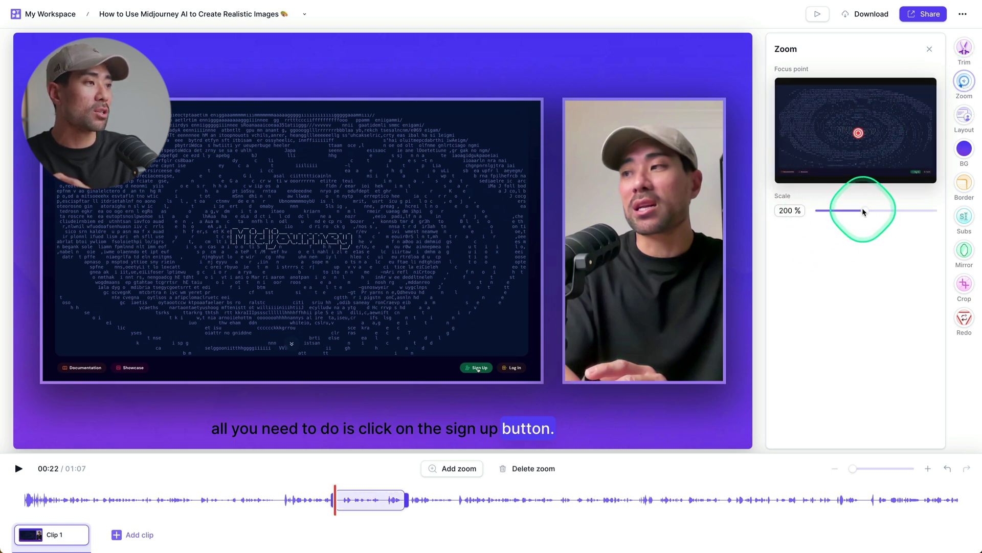
drag(863, 210, 875, 209)
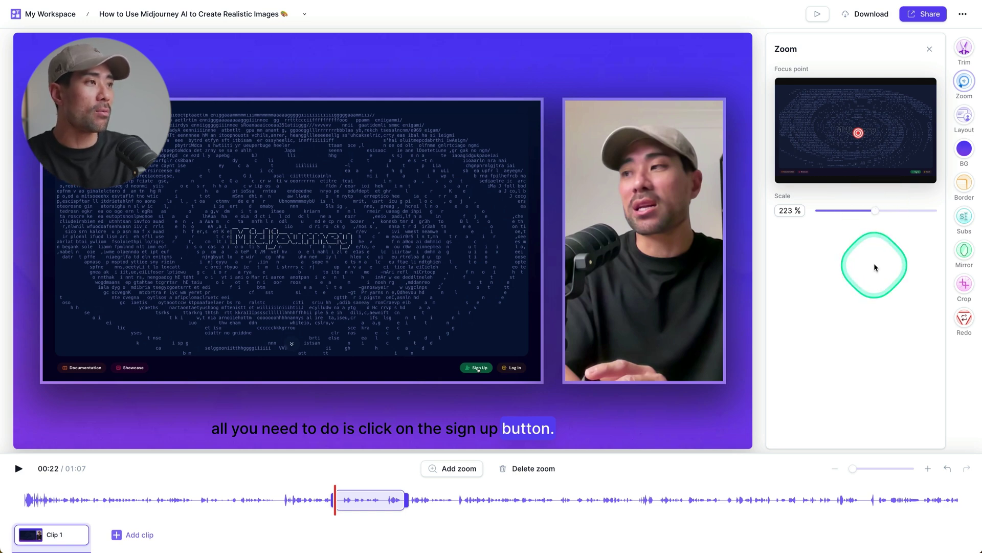
- Move the zoom's focus point onto the Sign Up button in the screen recording and preview the zoom
click(326, 497)
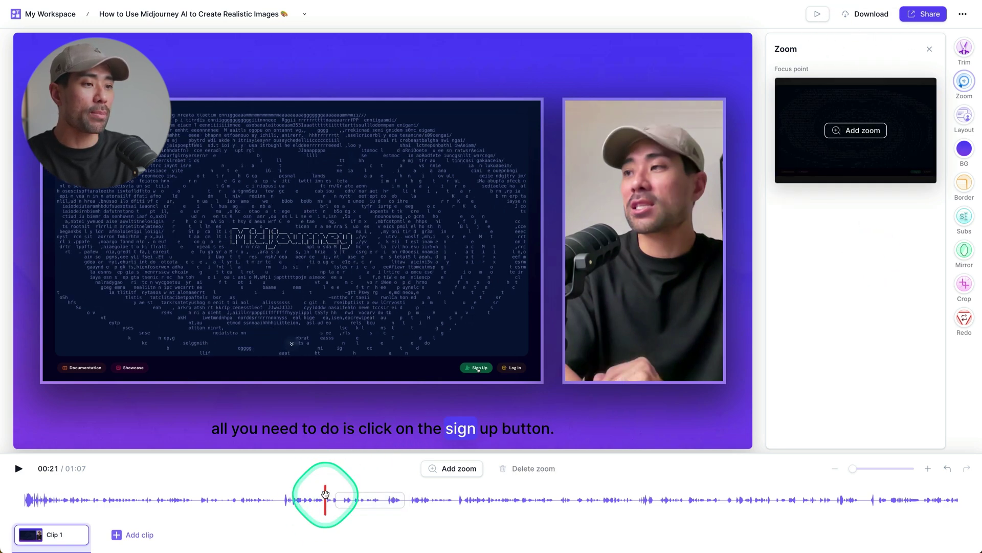
key(space)
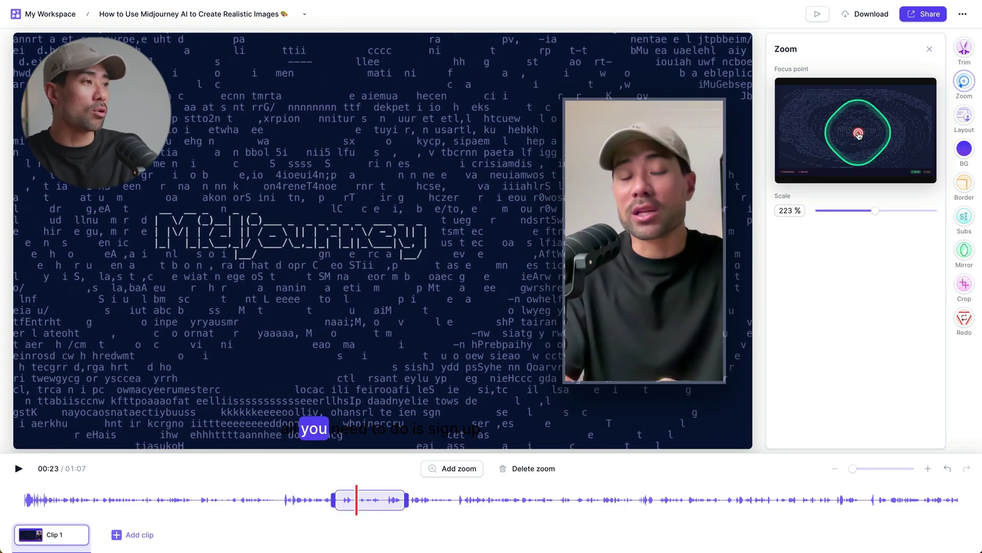
drag(858, 134, 915, 175)
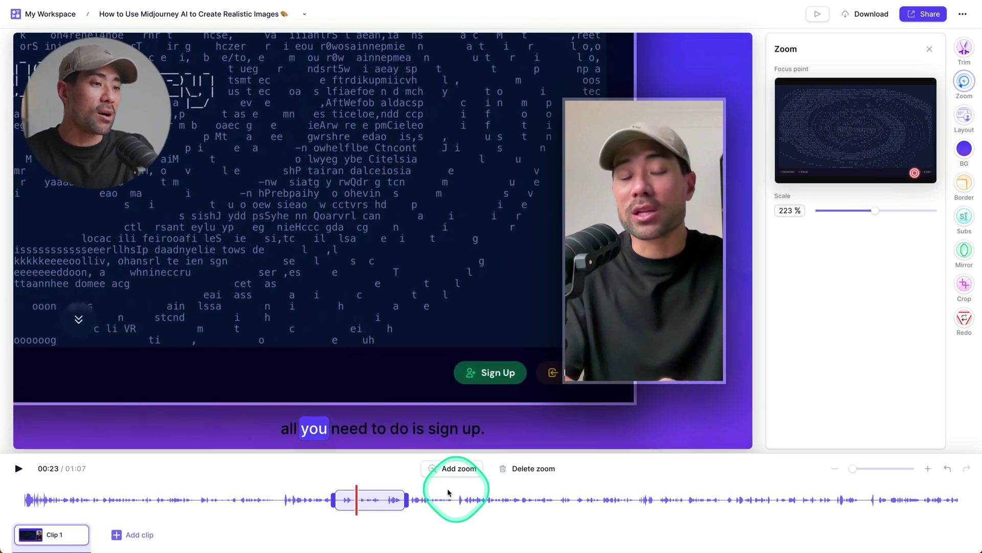
click(320, 497)
key(space)
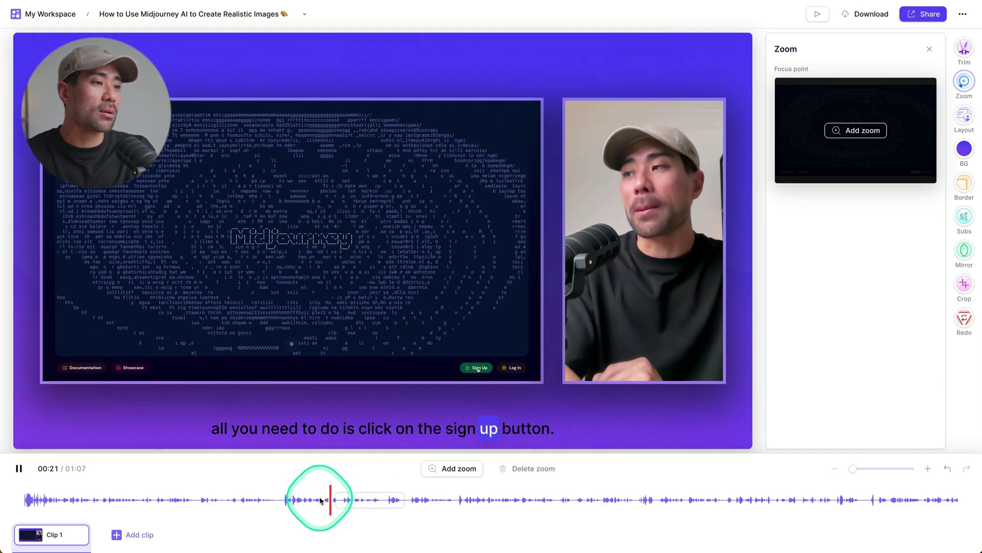
key(space)
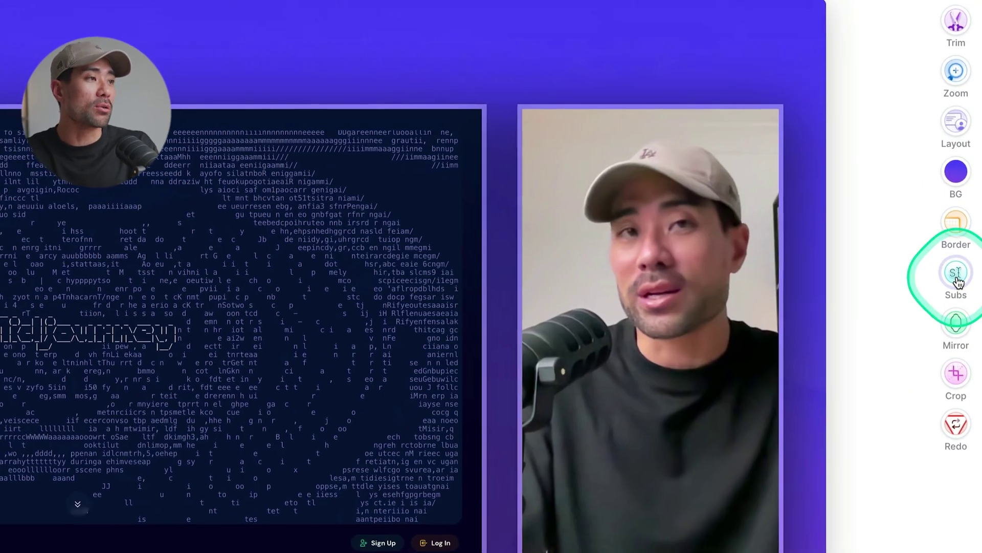
- Open the subtitle styles, try Mono, Cannes and Classic, and return to Highlight
click(957, 279)
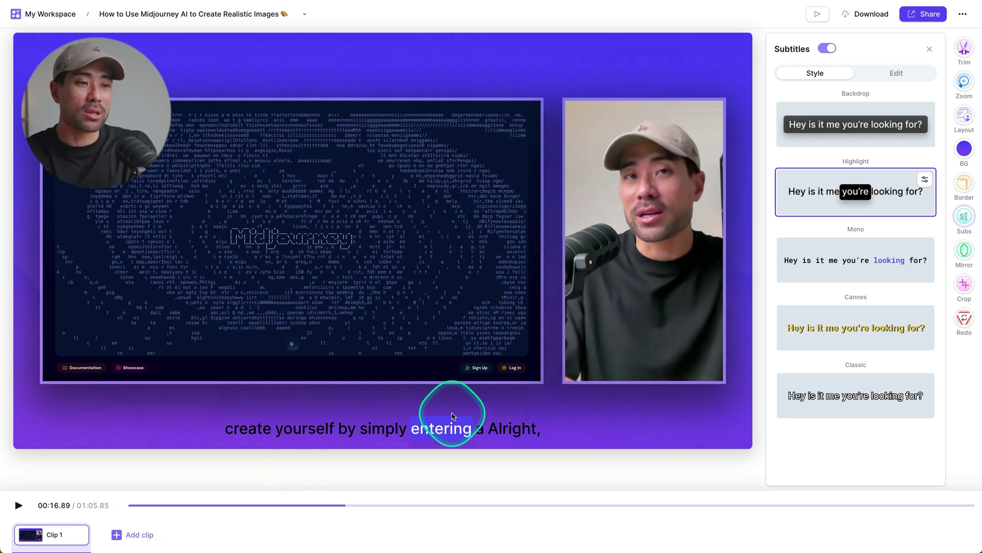
click(864, 279)
click(854, 330)
click(835, 402)
click(866, 182)
- Edit the Highlight subtitle style and set its primary text color to white, #FFFFFF
click(925, 180)
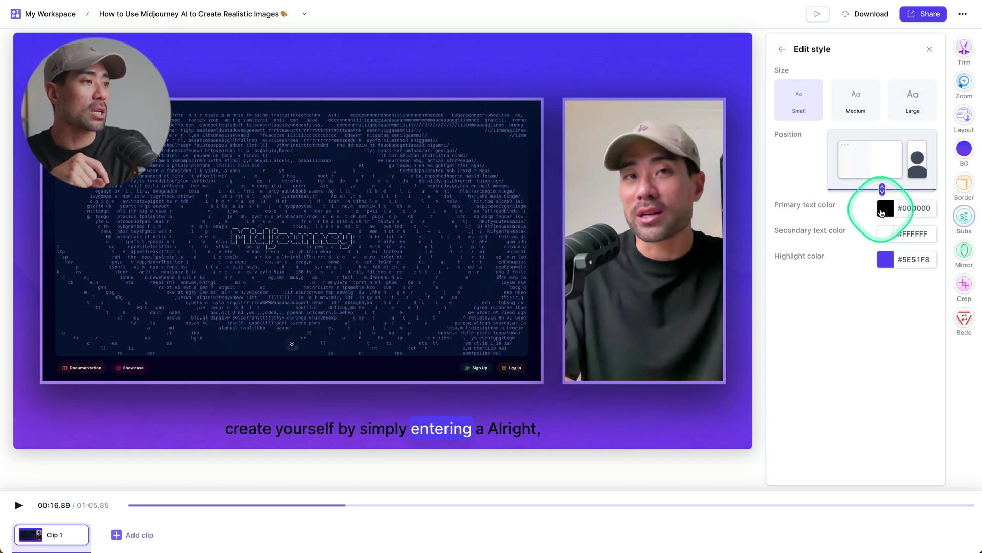
click(884, 212)
drag(897, 238, 877, 185)
click(856, 409)
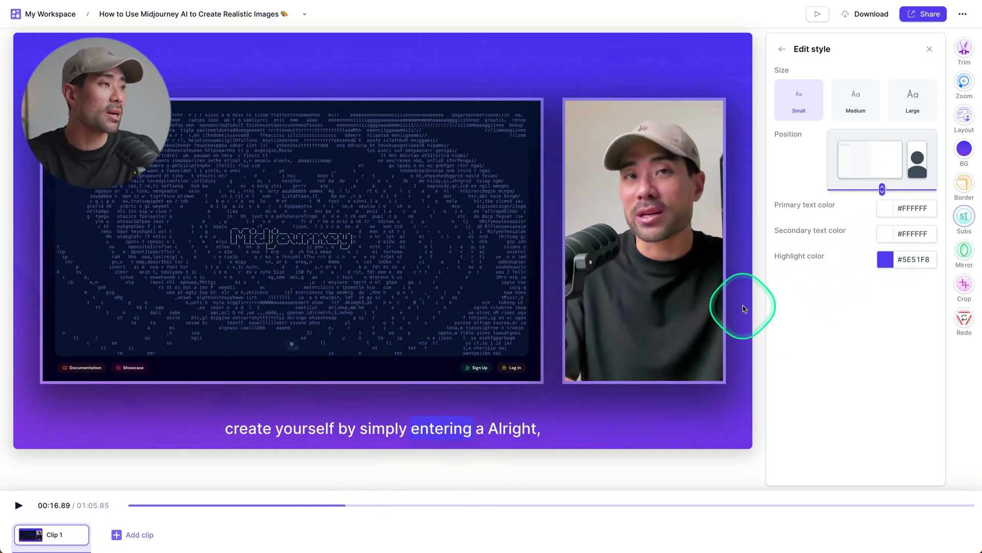
- Try the Medium and Large subtitle sizes, then return to Small and play the video
click(847, 110)
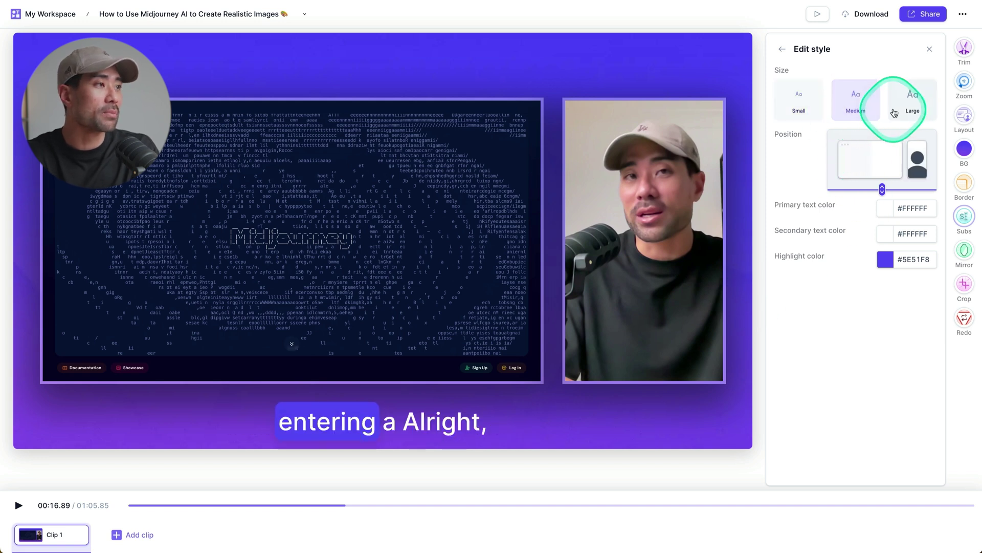
click(898, 105)
click(862, 118)
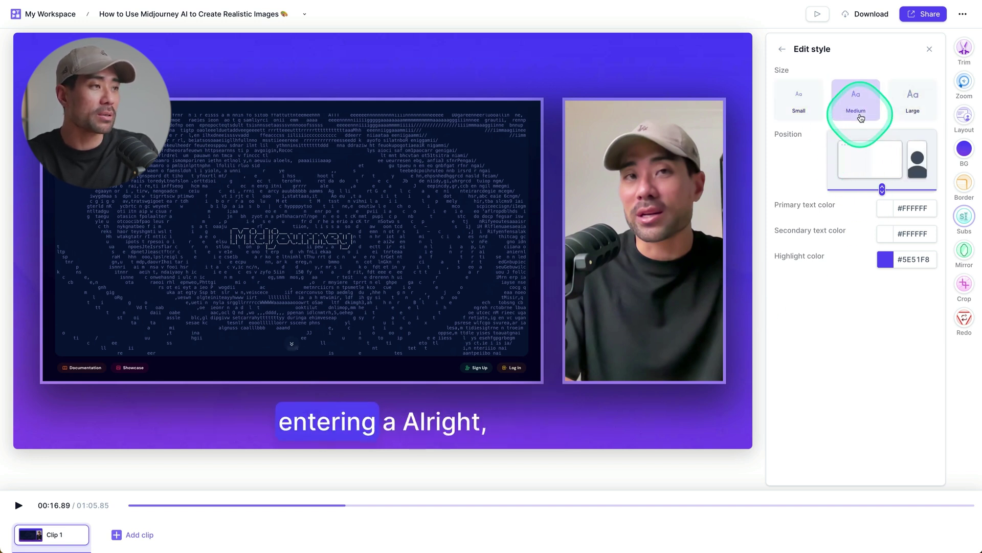
click(800, 105)
key(Escape)
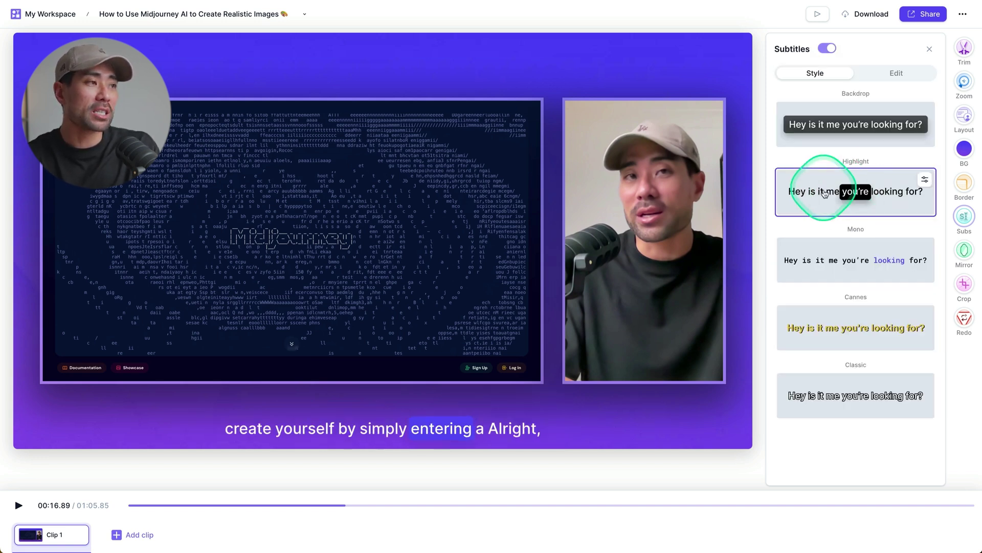
click(17, 507)
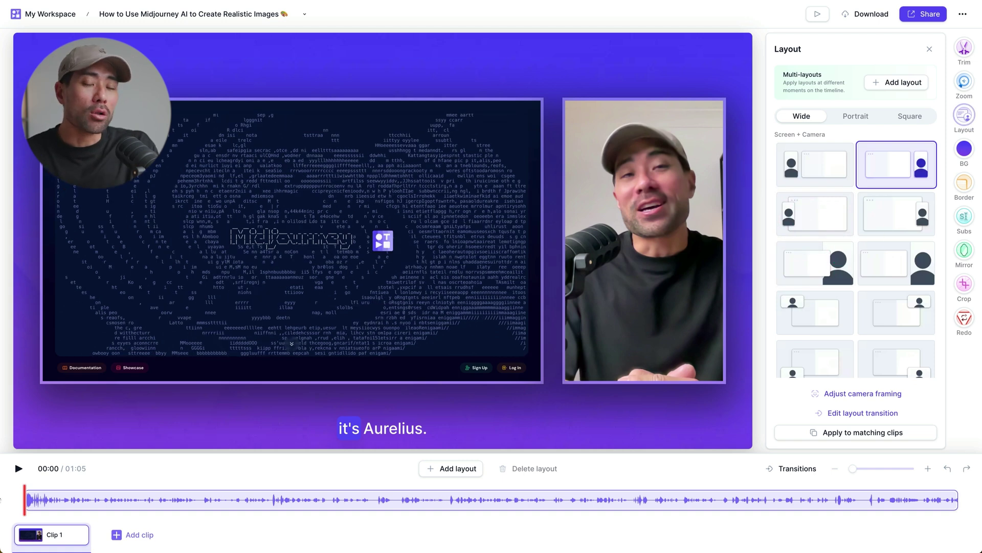
- Add a new layout to the clip at 00:11, on the words "Not just any images"
drag(15, 500, 218, 495)
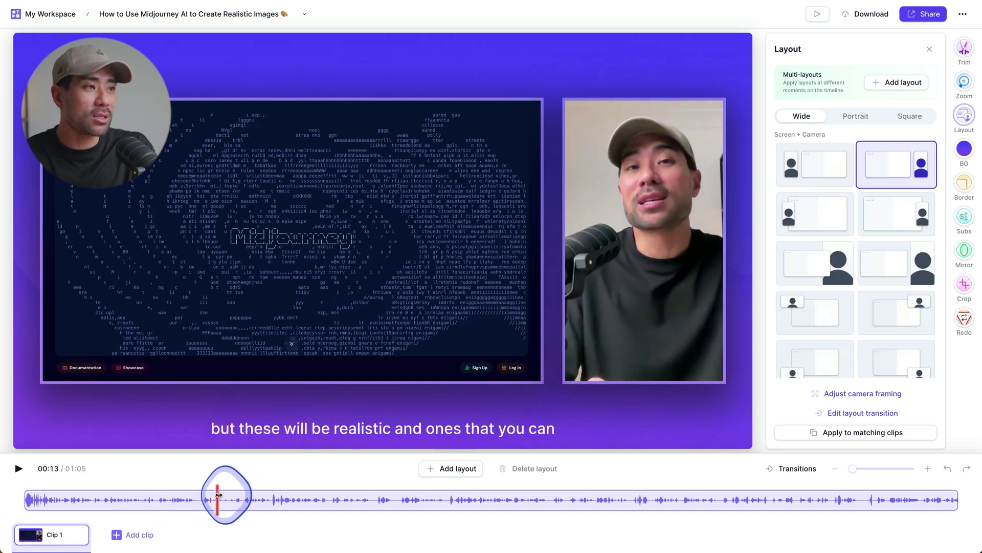
click(184, 499)
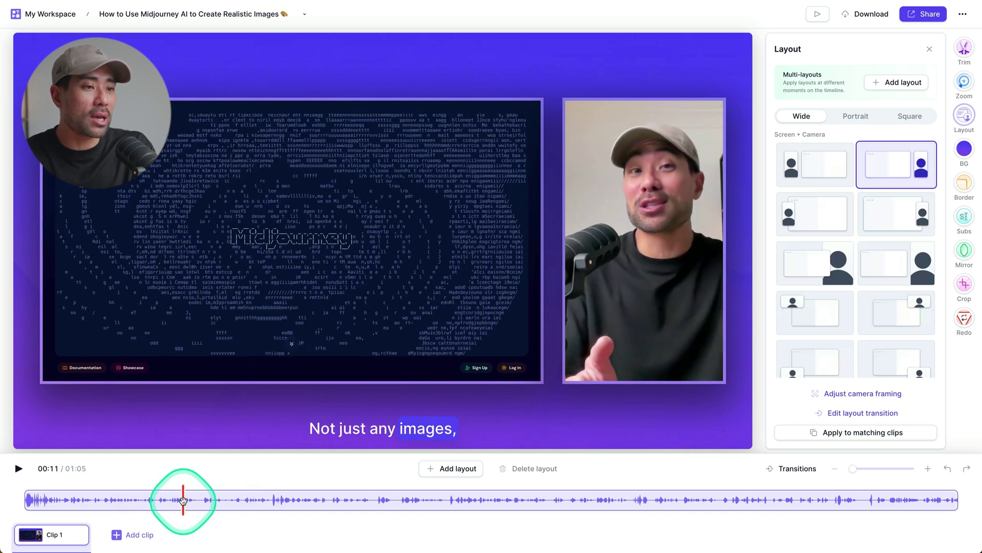
click(898, 82)
- Apply the full-frame Camera only layout to the section before the 00:11 layout change
click(118, 507)
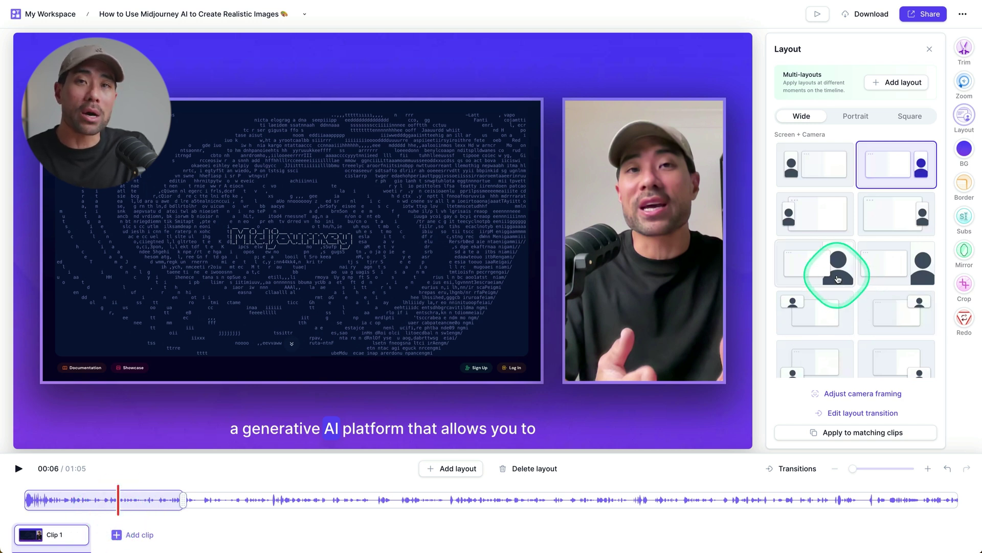
scroll(854, 282, down, 5)
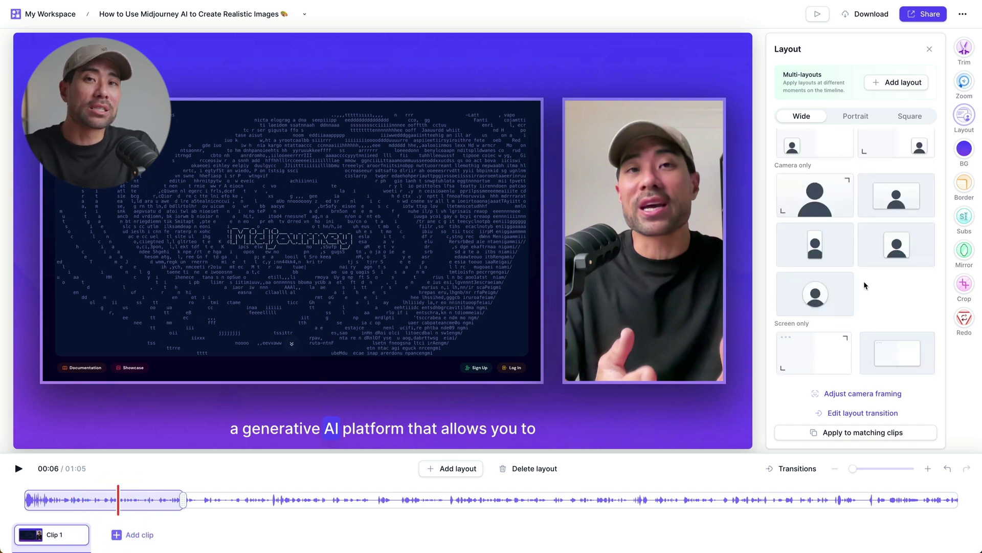
click(815, 199)
scroll(816, 210, up, 1)
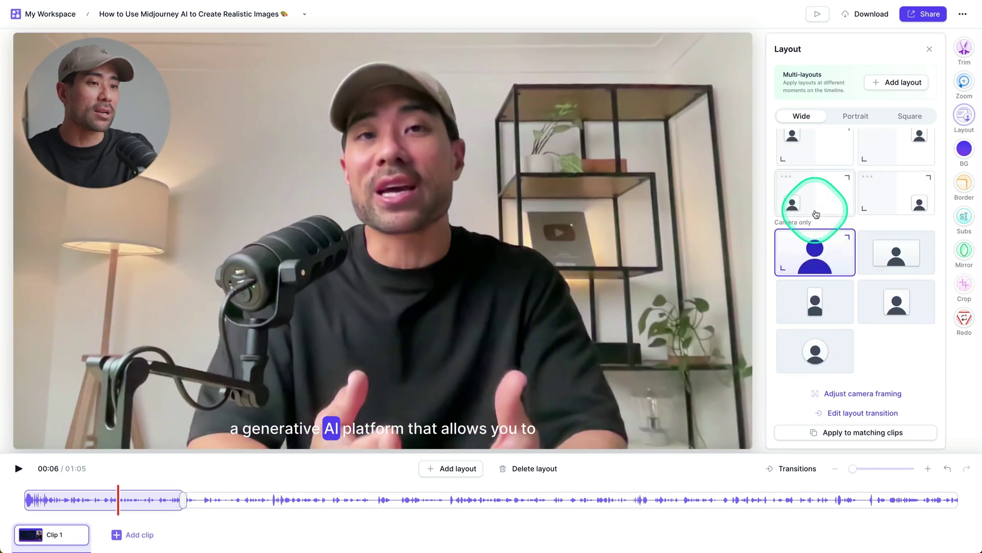
- Compare the two layout sections and play across the change to preview the transition
click(164, 500)
click(210, 500)
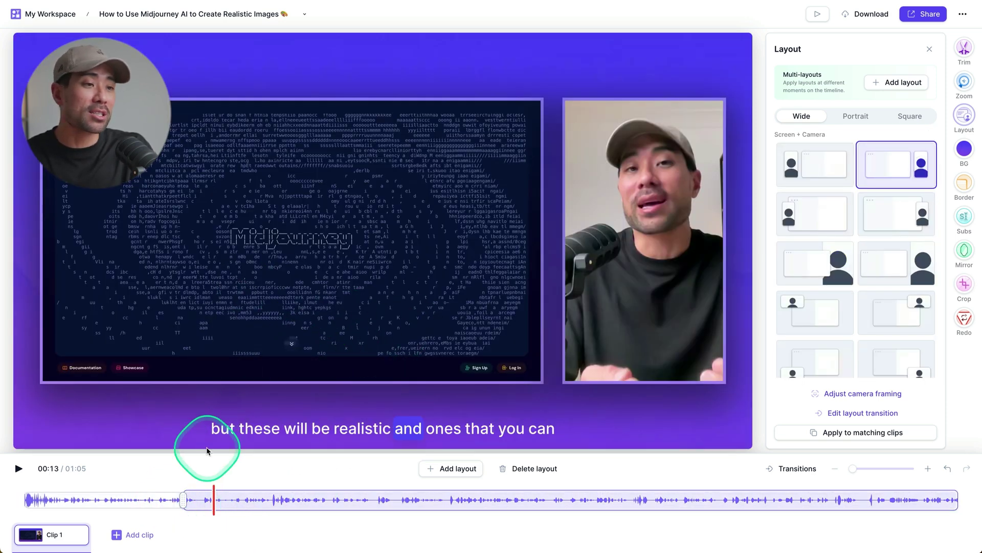
click(172, 500)
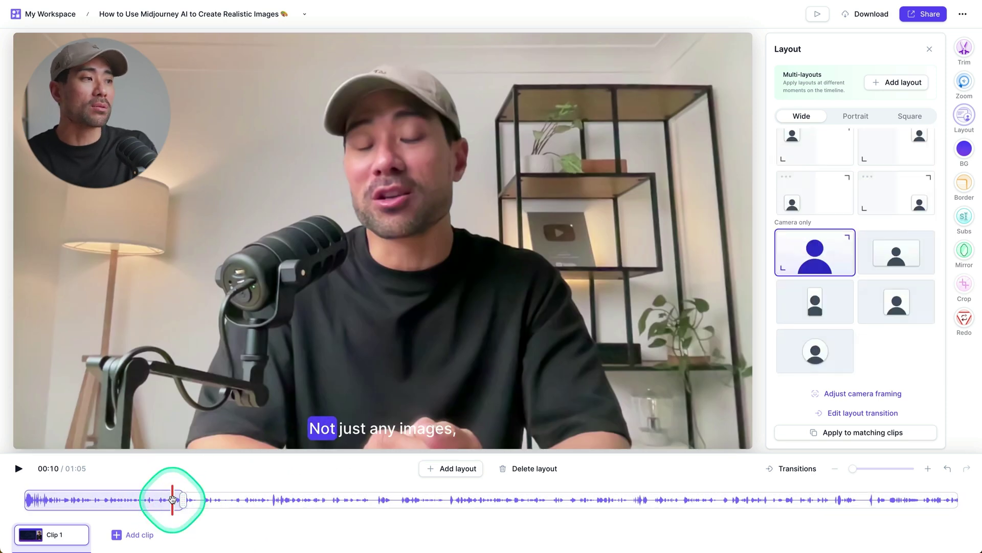
key(space)
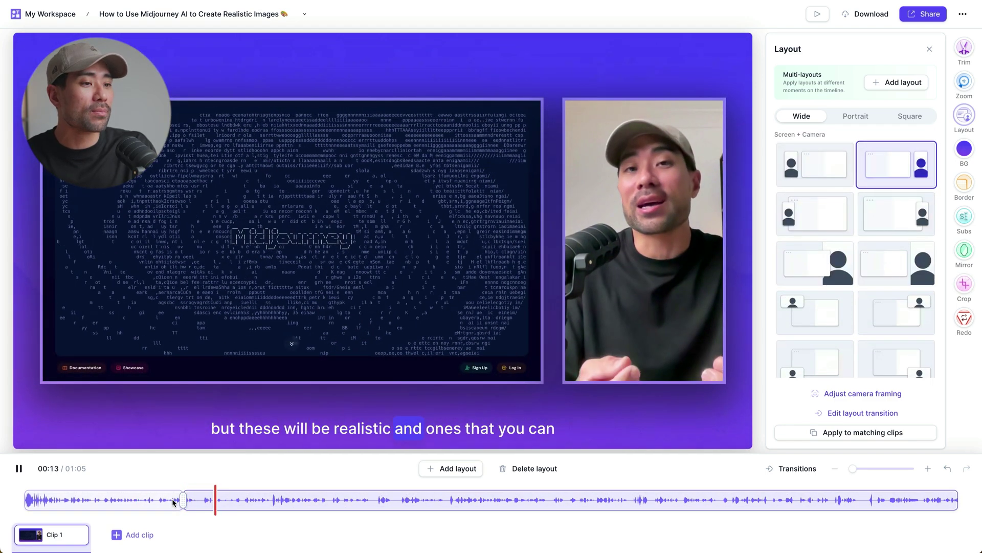
key(space)
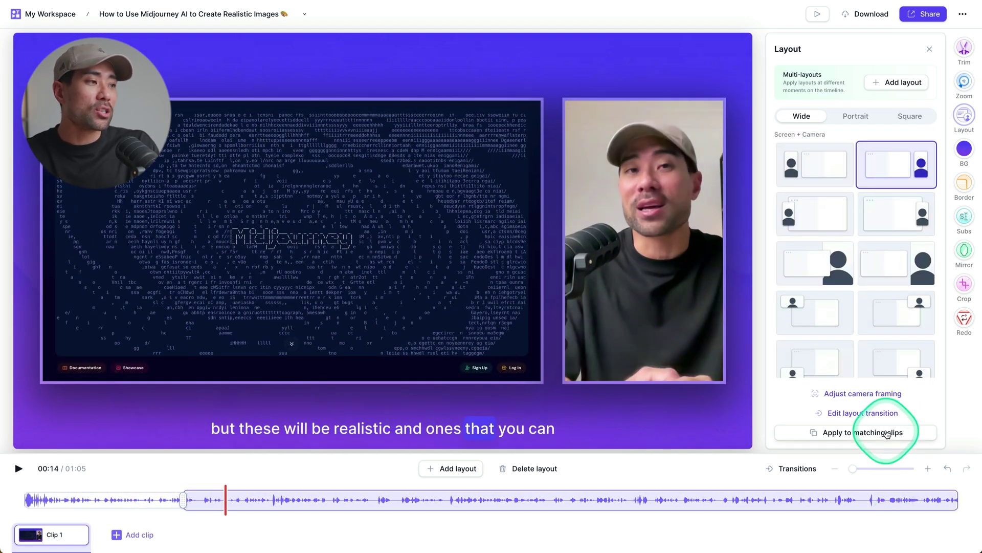
- Try the Hard cut layout transition, return the type to Smooth, and play across the layout change
click(872, 414)
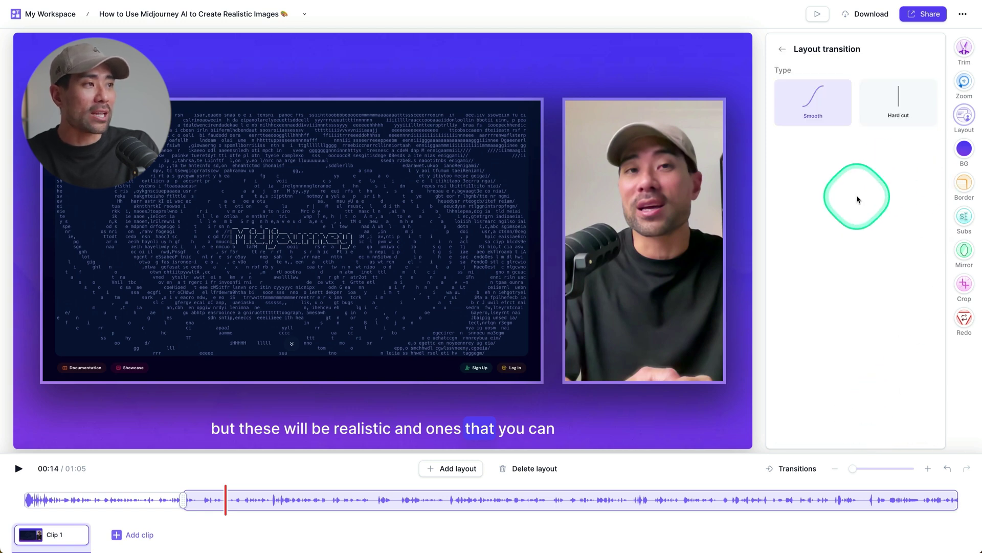
click(901, 118)
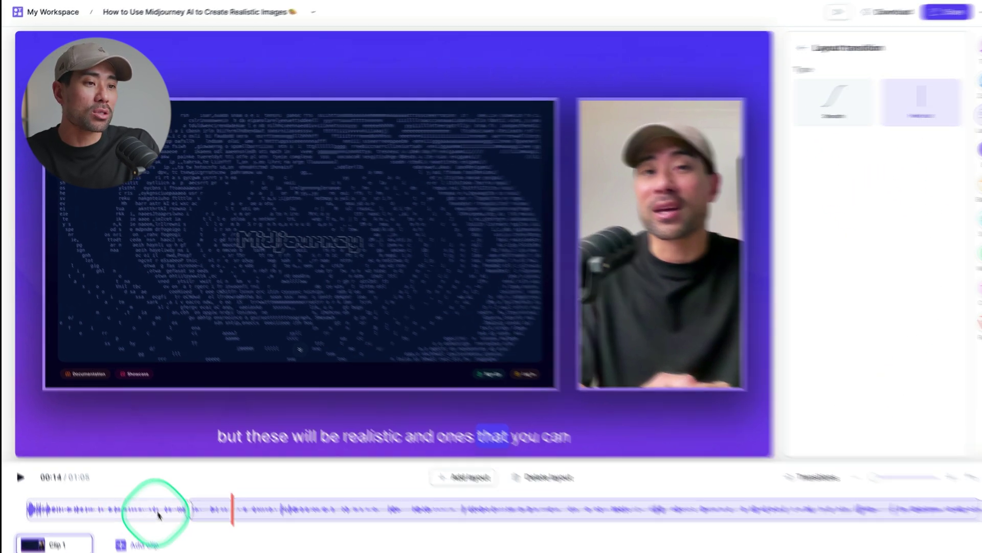
click(153, 500)
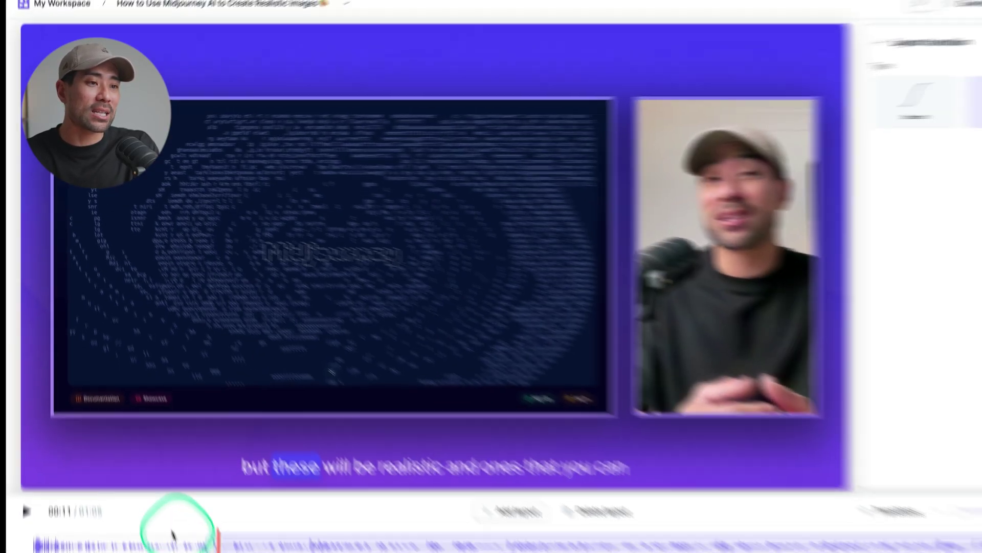
click(809, 121)
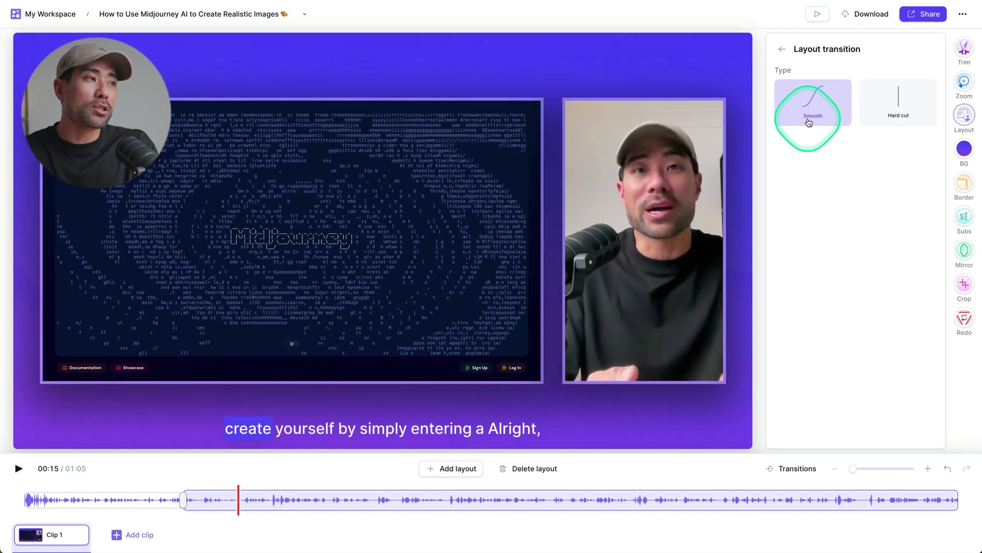
click(170, 499)
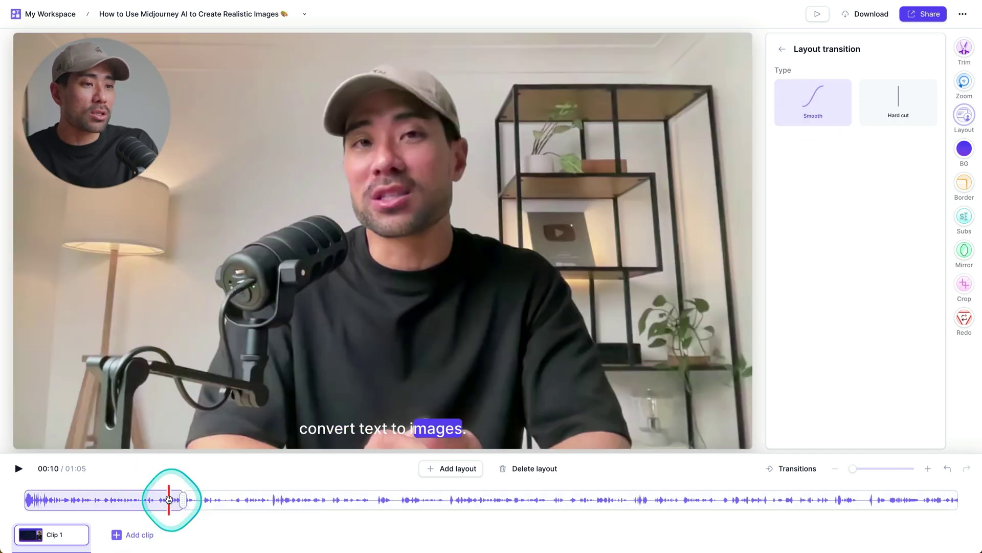
key(space)
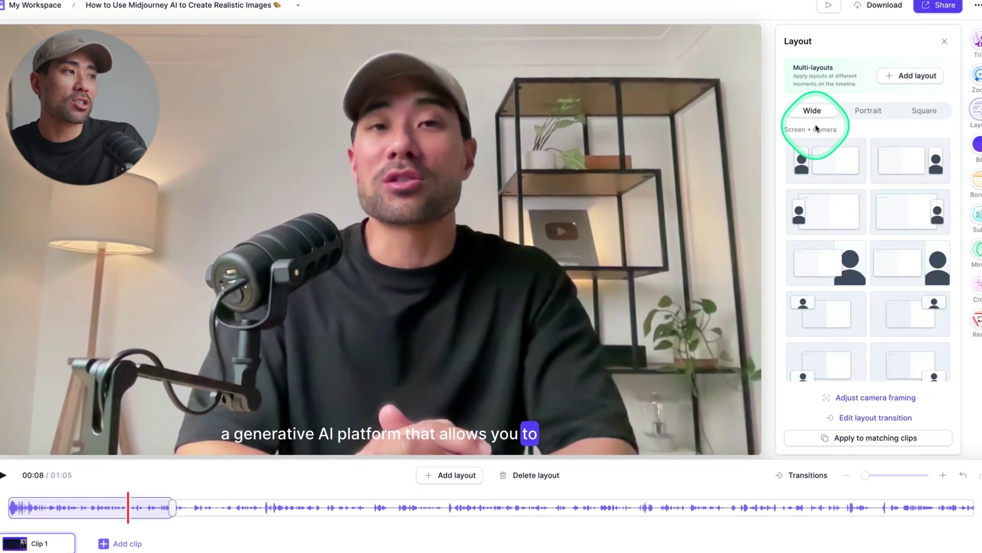
- Browse the Portrait and Square layouts, trying the Square Screen + Camera layouts with the camera above and below the screen
click(868, 111)
click(924, 110)
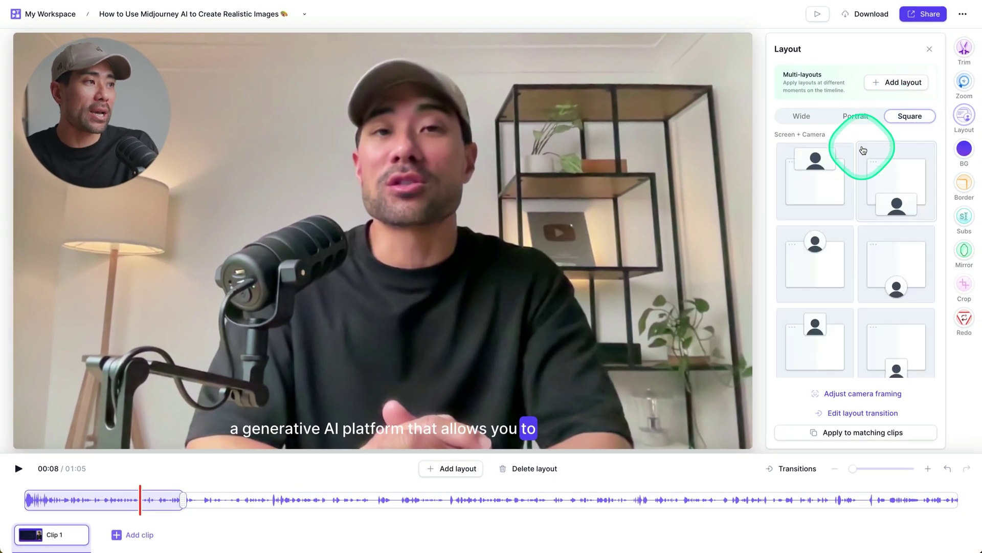
click(819, 201)
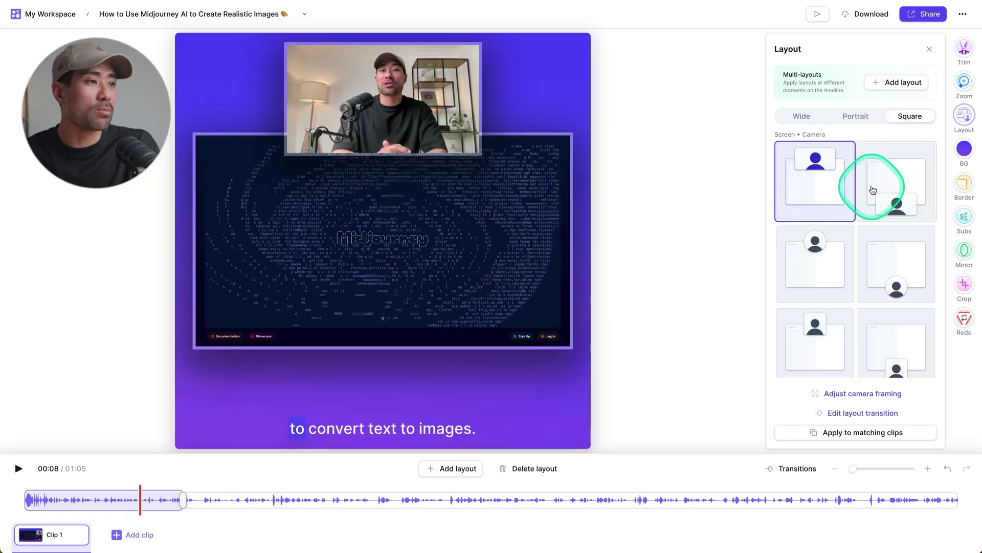
click(897, 188)
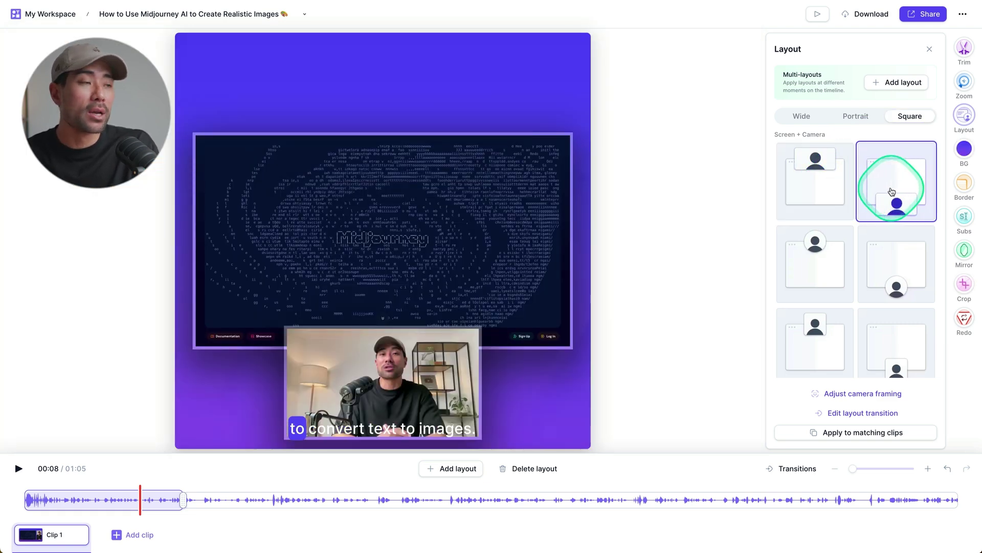
click(852, 122)
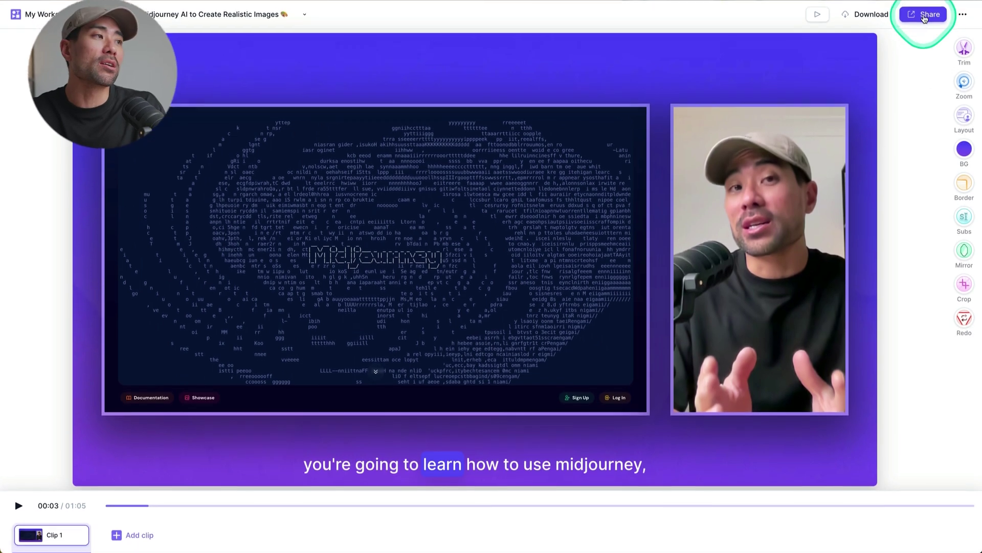
- Review the video's sharing options without changing them, and open its download and export options
click(924, 17)
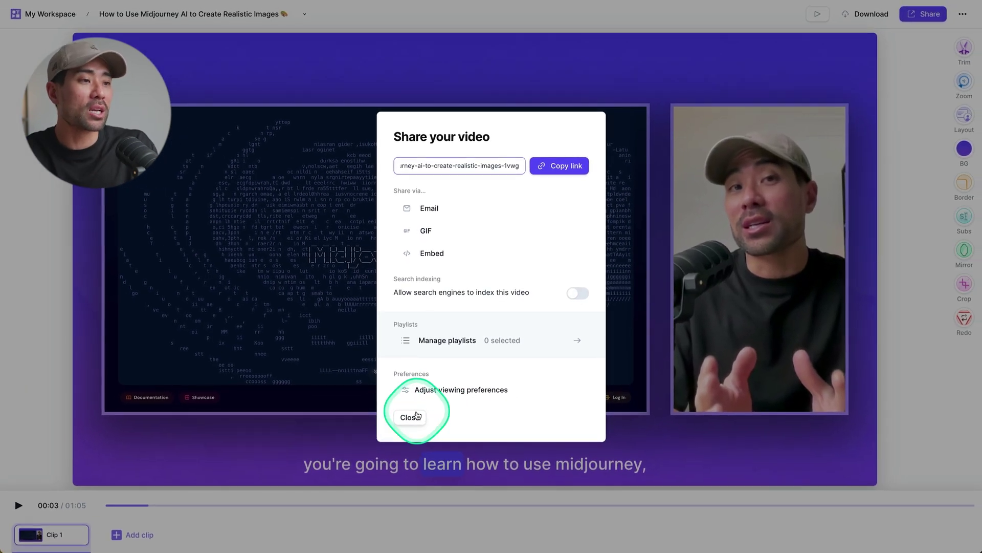
click(409, 417)
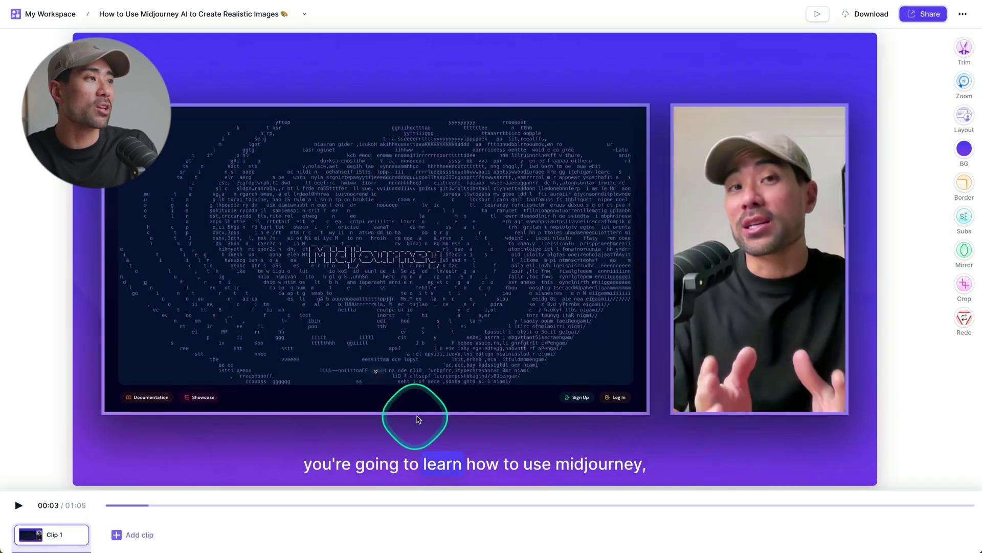
click(861, 21)
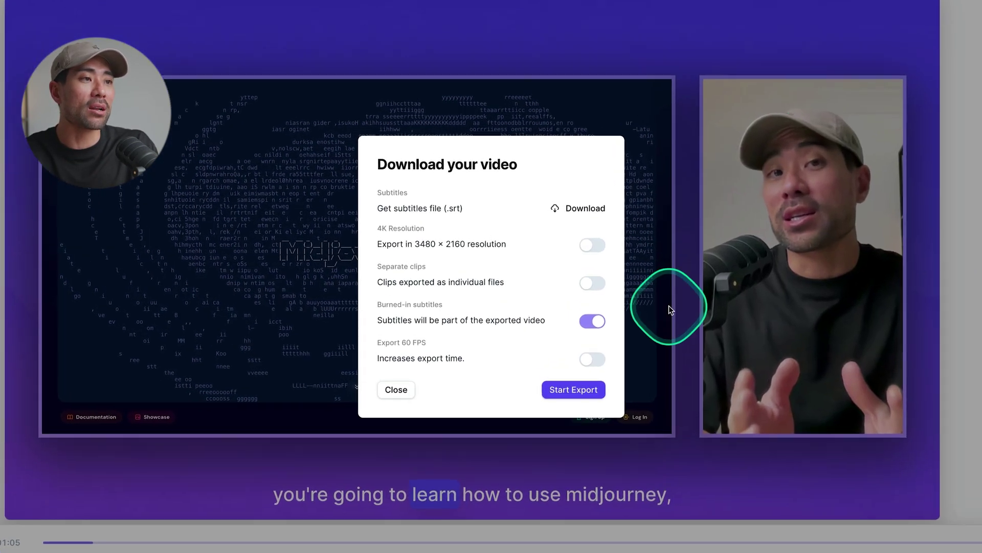